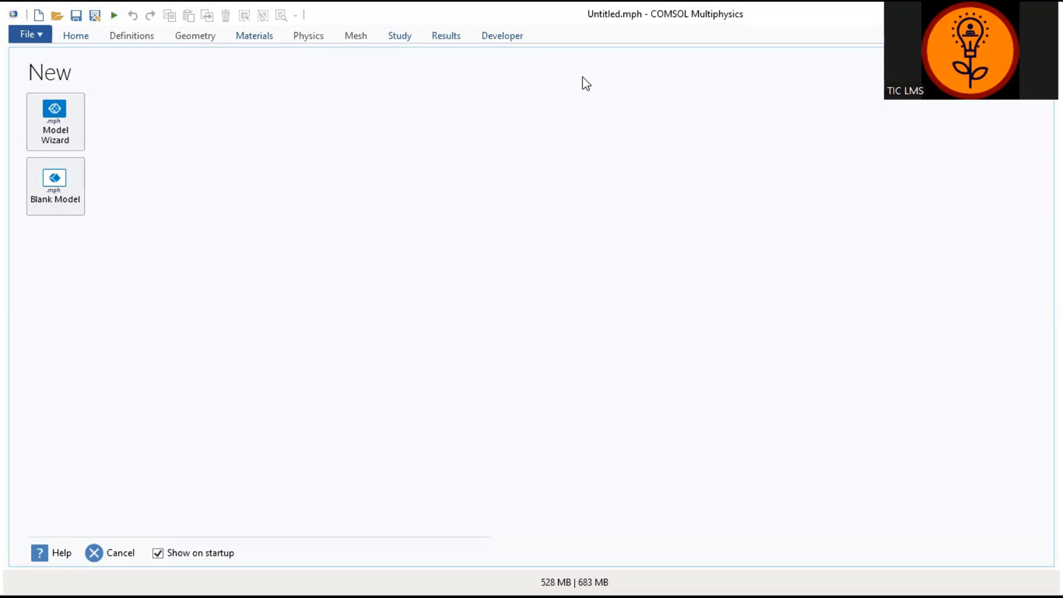
Step: Start a new 3D model with the wizard and add the Solid Mechanics physics interface from Structural Mechanics
{"action": "left_click", "coordinate": [68, 136]}
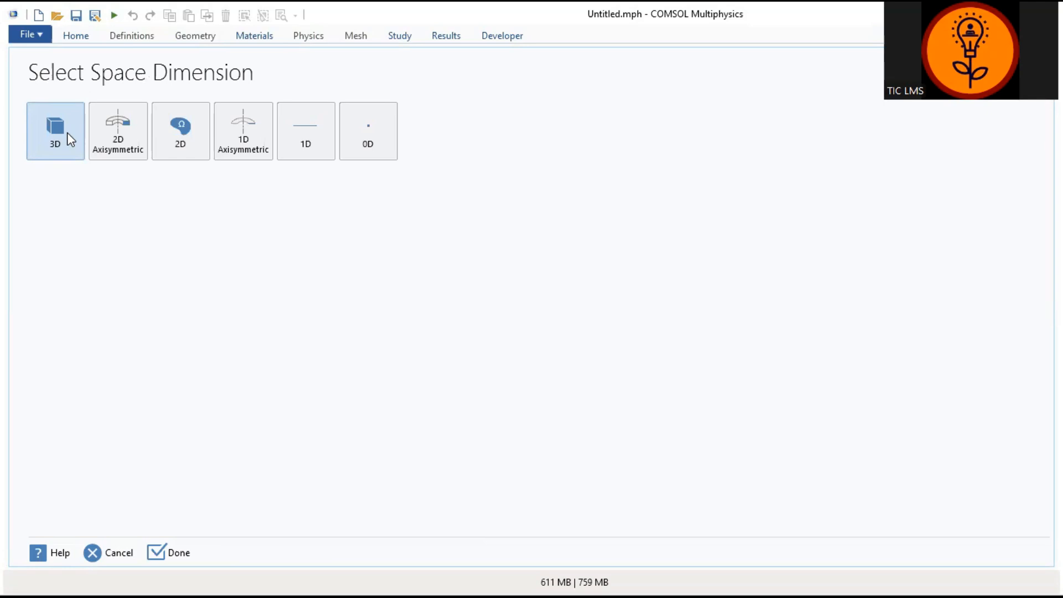
{"action": "left_click", "coordinate": [64, 147]}
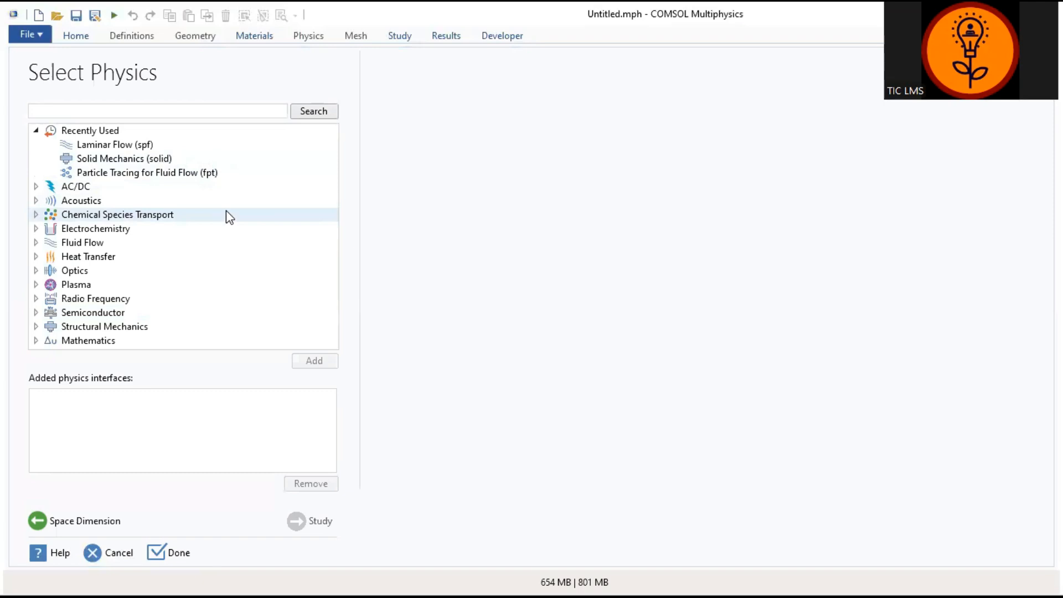
{"action": "left_click", "coordinate": [36, 326]}
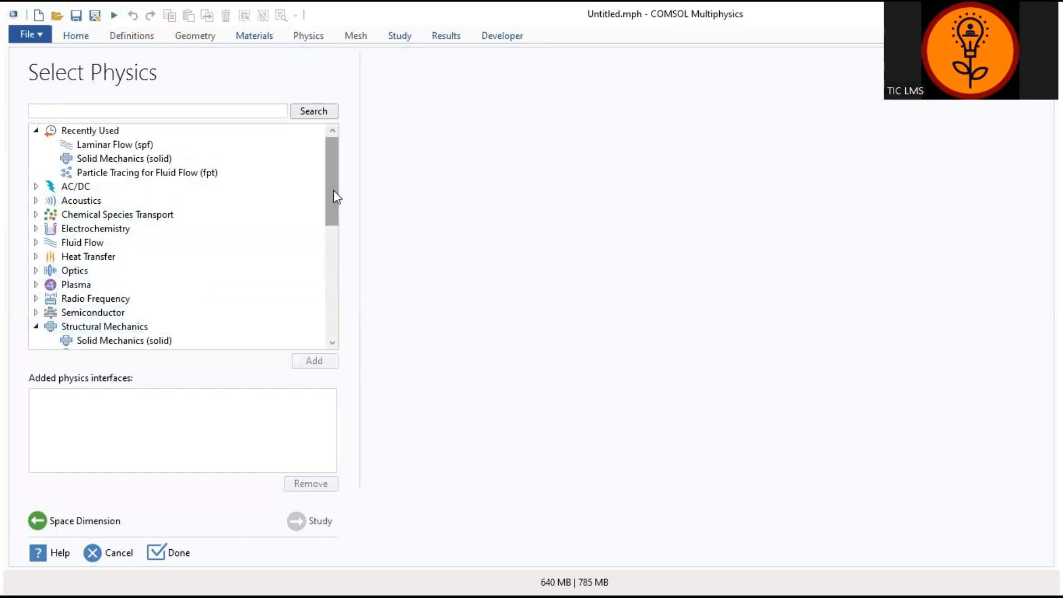
{"action": "left_click_drag", "start_coordinate": [333, 191], "coordinate": [336, 248]}
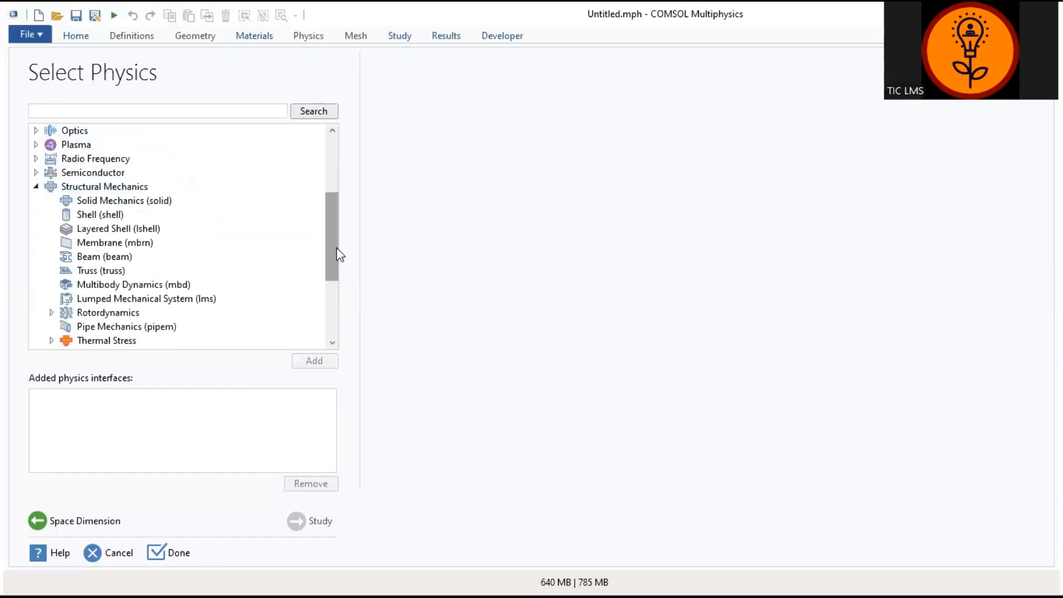
{"action": "left_click", "coordinate": [111, 204]}
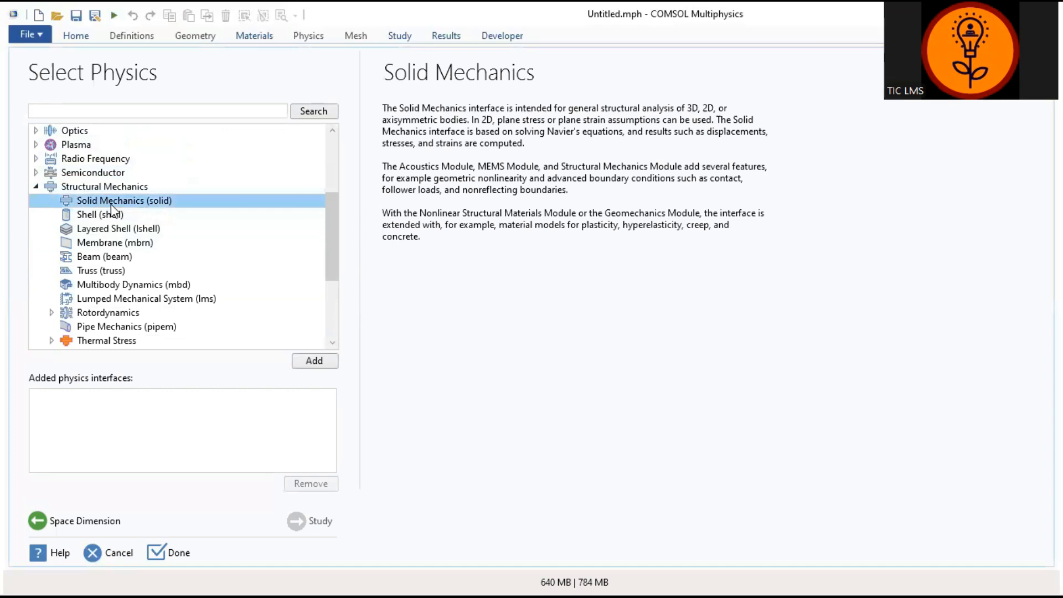
{"action": "left_click", "coordinate": [313, 362]}
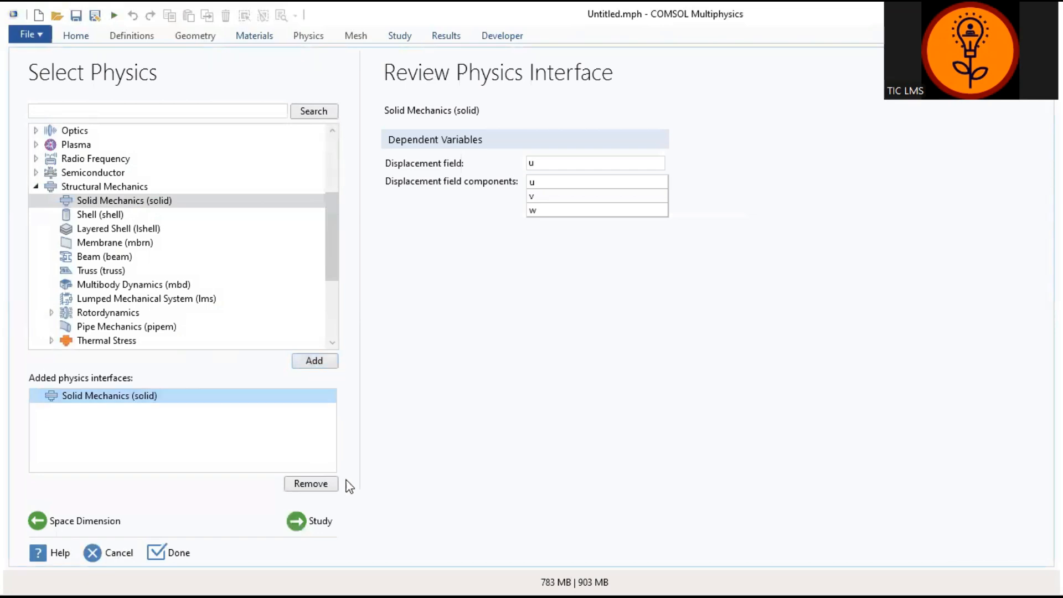
Step: Choose a Time Dependent study for the model and finish the wizard
{"action": "left_click", "coordinate": [313, 522]}
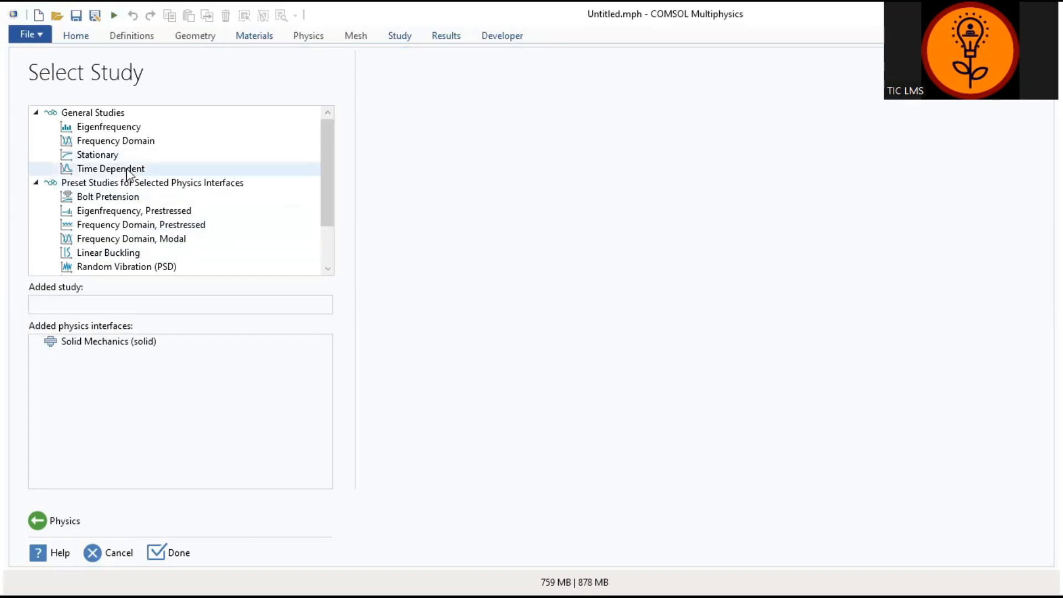
{"action": "left_click", "coordinate": [128, 171]}
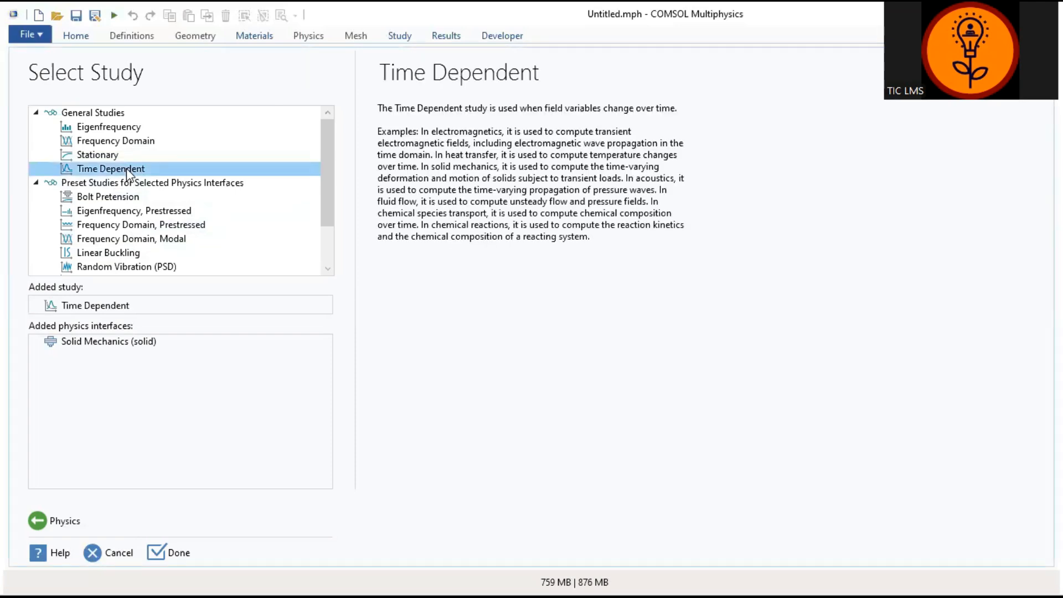
{"action": "left_click", "coordinate": [177, 554]}
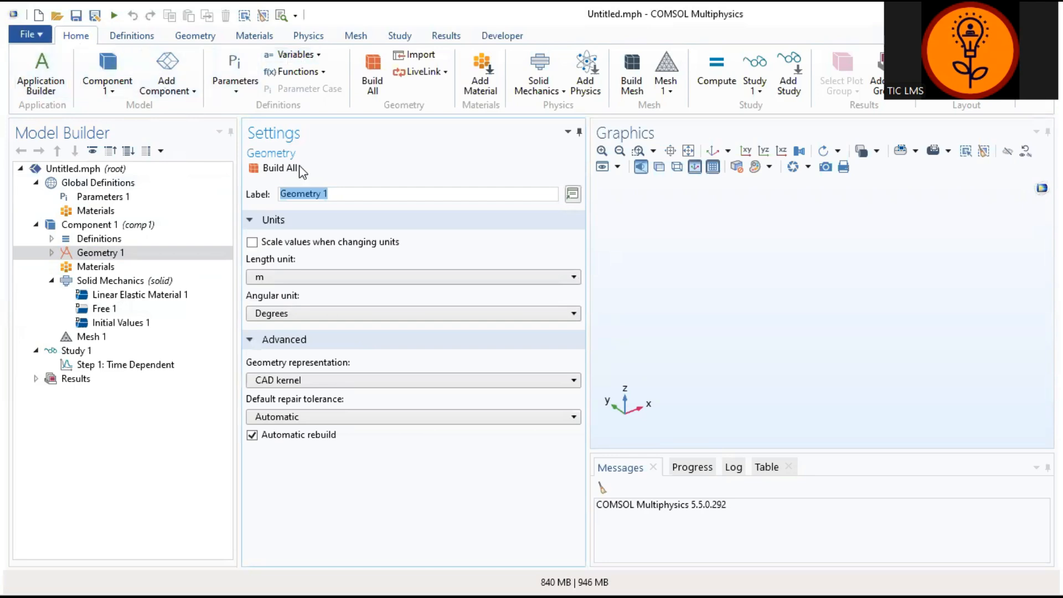
Step: Import the CAD file Class sample v1.dxf from the Comsol files for class folder as the model's geometry
{"action": "left_click", "coordinate": [424, 57]}
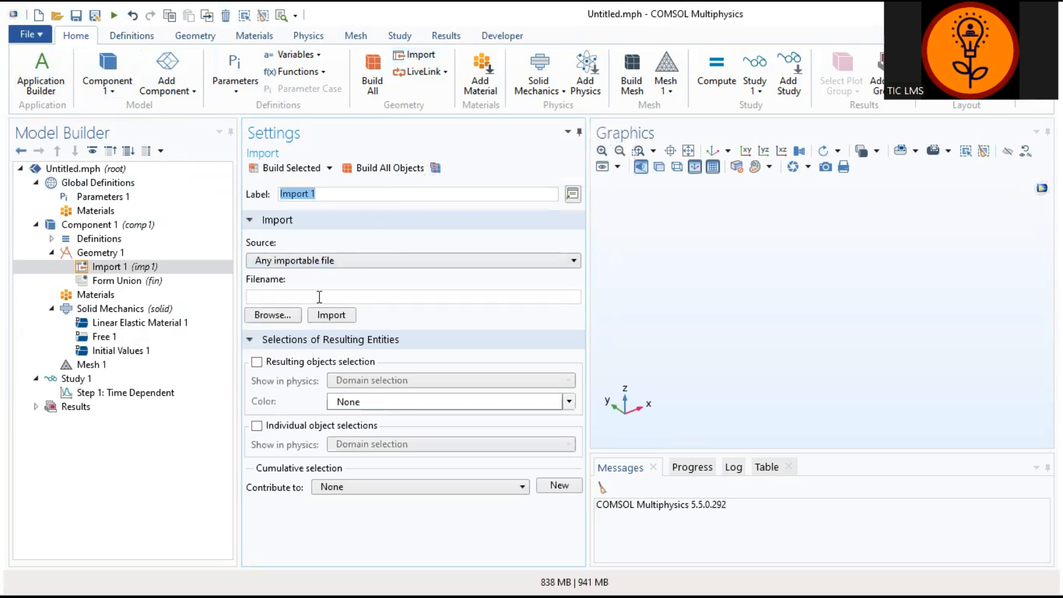
{"action": "left_click", "coordinate": [271, 315]}
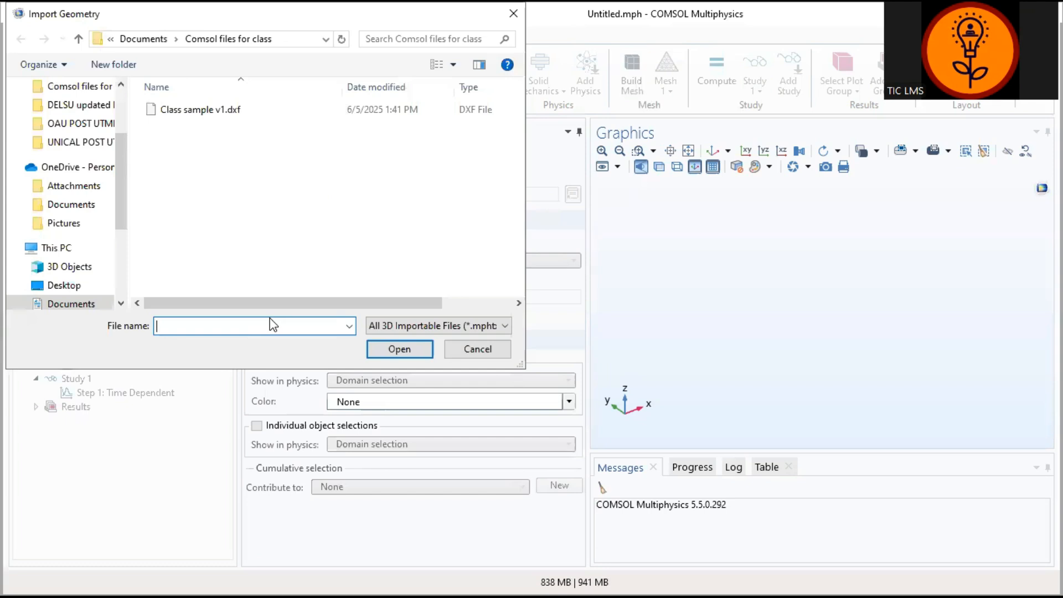
{"action": "left_click", "coordinate": [209, 108]}
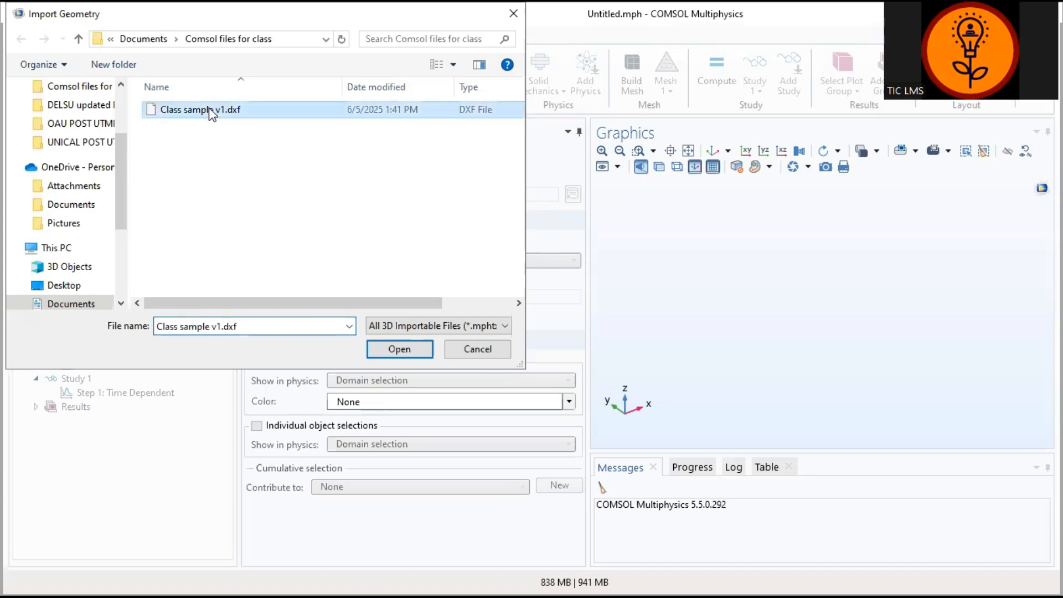
{"action": "left_click", "coordinate": [399, 349]}
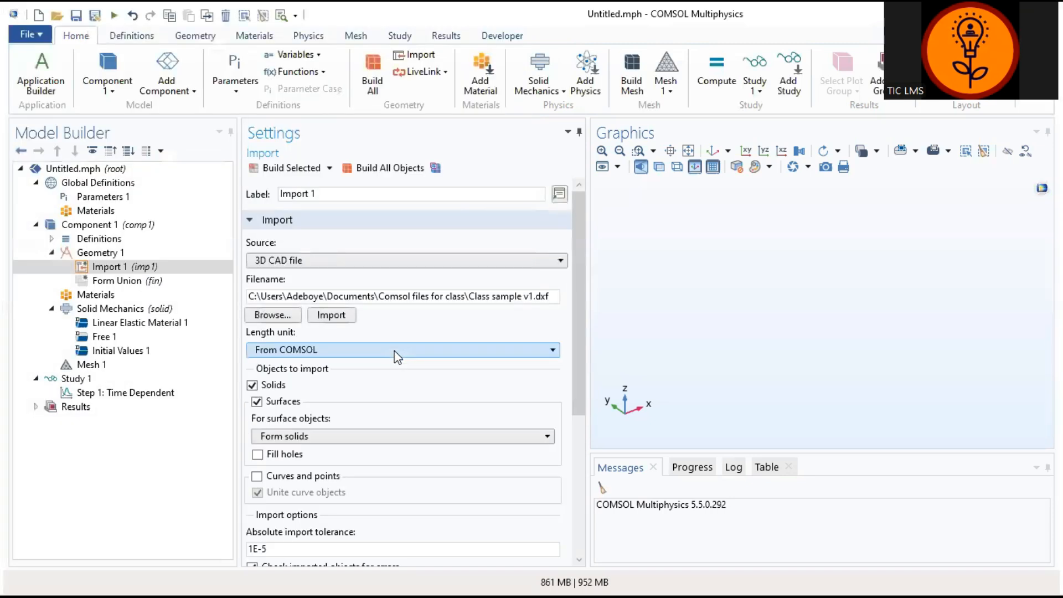
{"action": "left_click", "coordinate": [331, 317]}
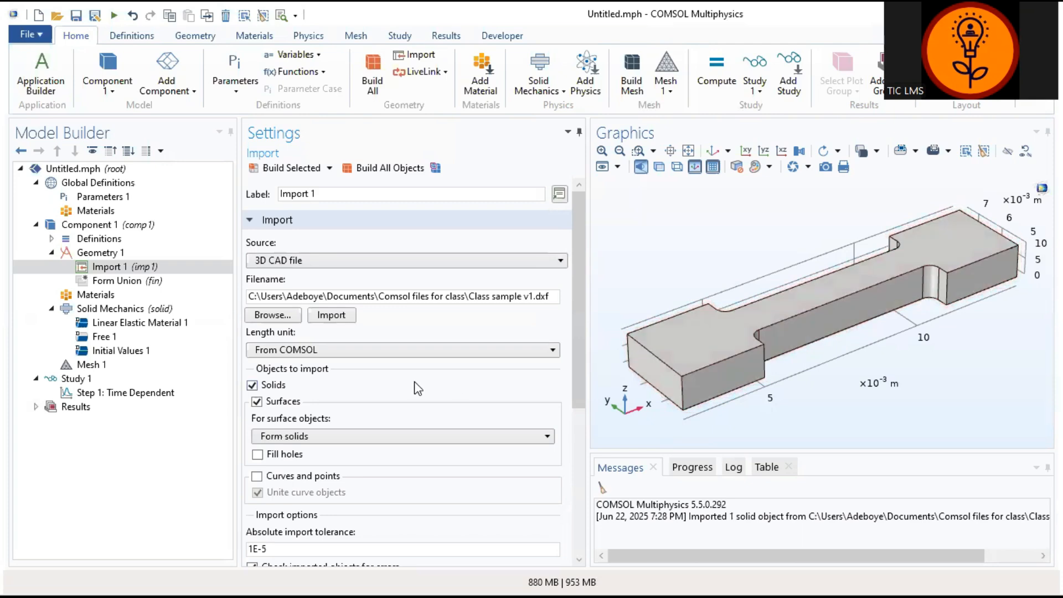
Step: Add the Bone material from the Bioheat library to the component
{"action": "left_click", "coordinate": [147, 323]}
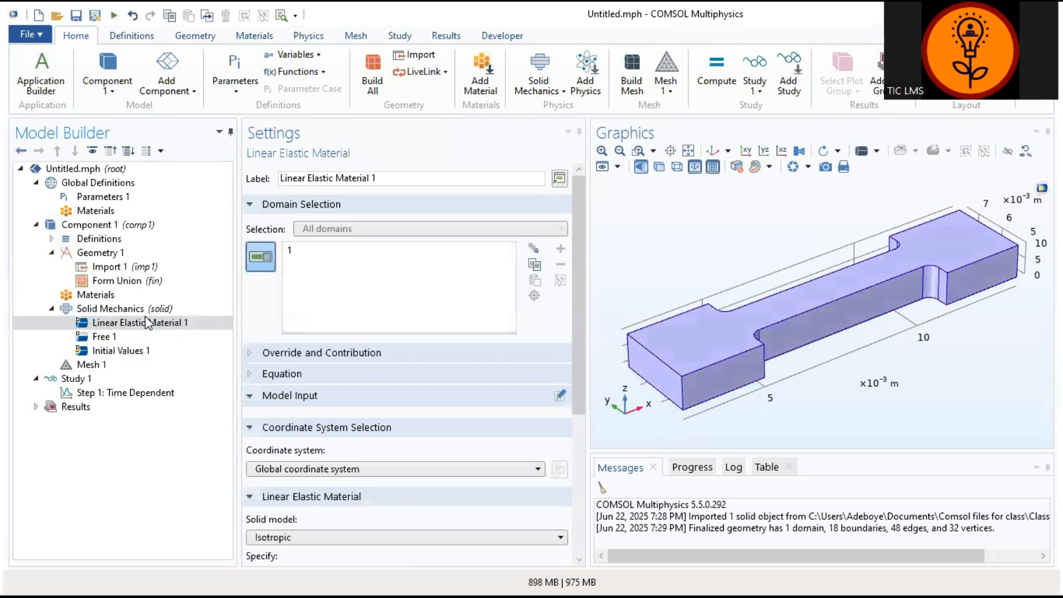
{"action": "left_click", "coordinate": [148, 322]}
{"action": "left_click", "coordinate": [96, 296]}
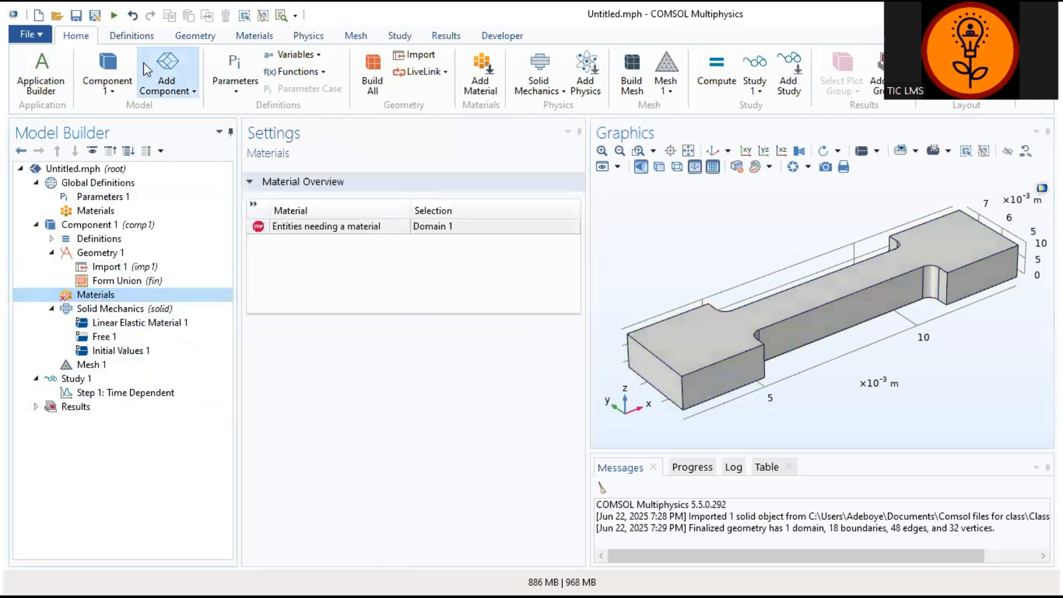
{"action": "left_click", "coordinate": [254, 35]}
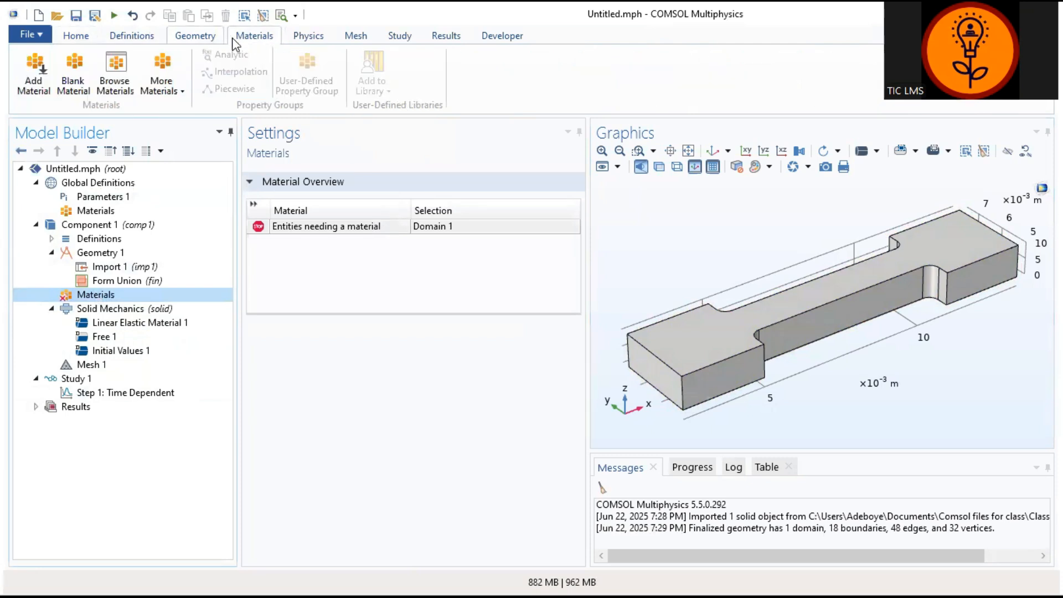
{"action": "left_click", "coordinate": [32, 83]}
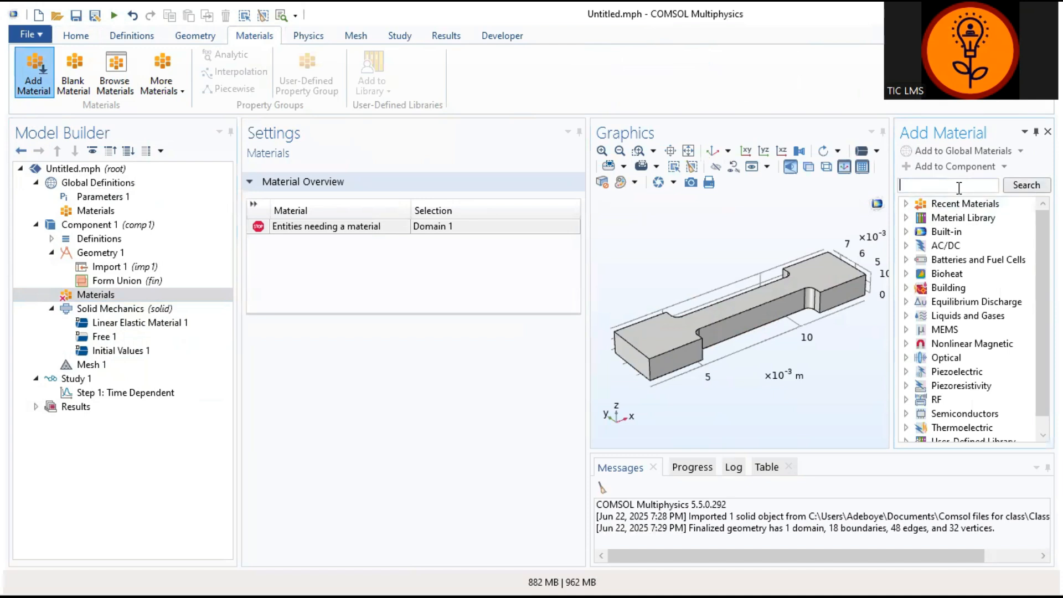
{"action": "double_click", "coordinate": [926, 276]}
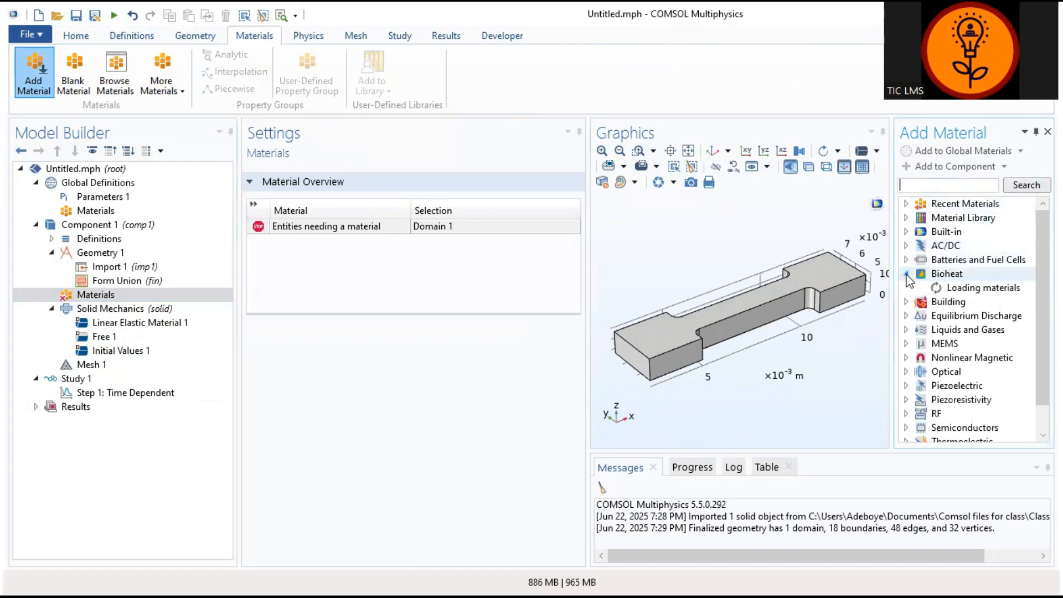
{"action": "left_click", "coordinate": [967, 290]}
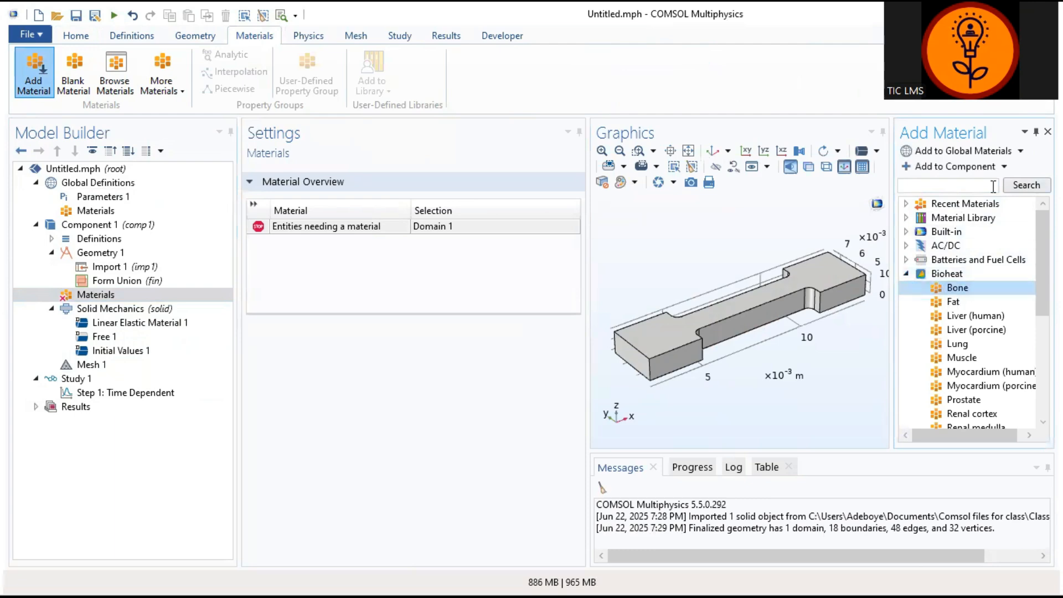
{"action": "left_click", "coordinate": [967, 173]}
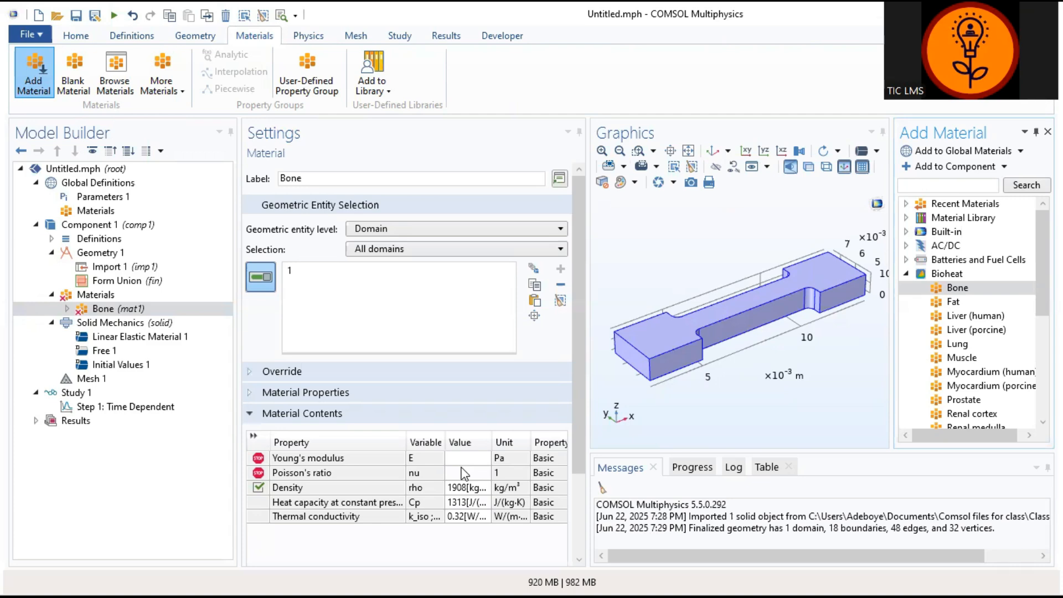
Step: Set the Bone material's Young's modulus to 18600[MPa]
{"action": "left_click", "coordinate": [465, 459]}
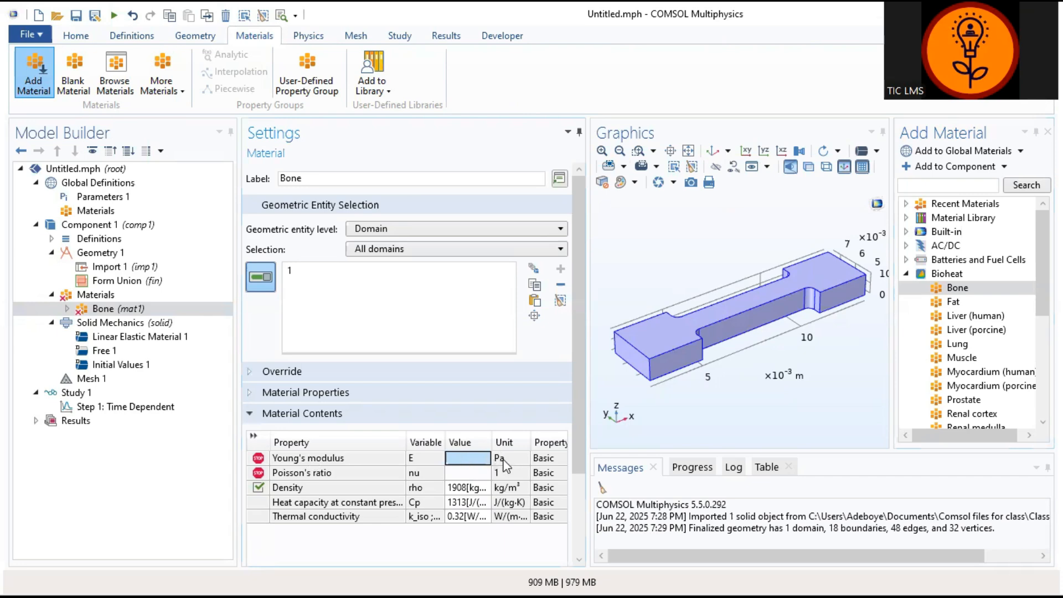
{"action": "left_click", "coordinate": [466, 459]}
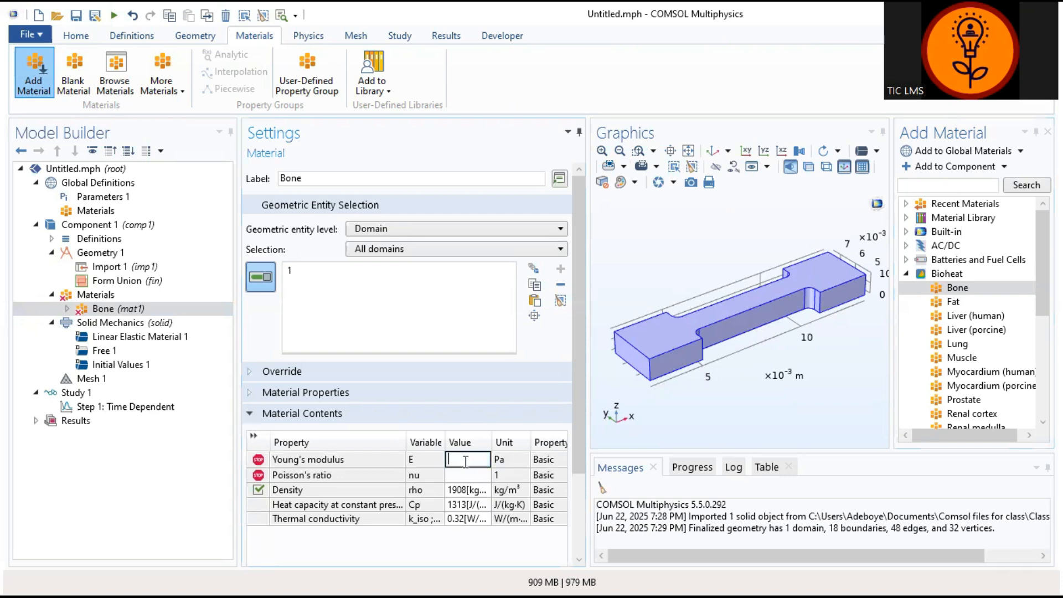
{"action": "type", "text": "186"}
{"action": "type", "text": "00"}
{"action": "type", "text": "["}
{"action": "type", "text": "MP"}
{"action": "type", "text": "a"}
{"action": "type", "text": "]"}
Step: Set the Bone material's Poisson's ratio to 0.3
{"action": "left_click", "coordinate": [464, 473]}
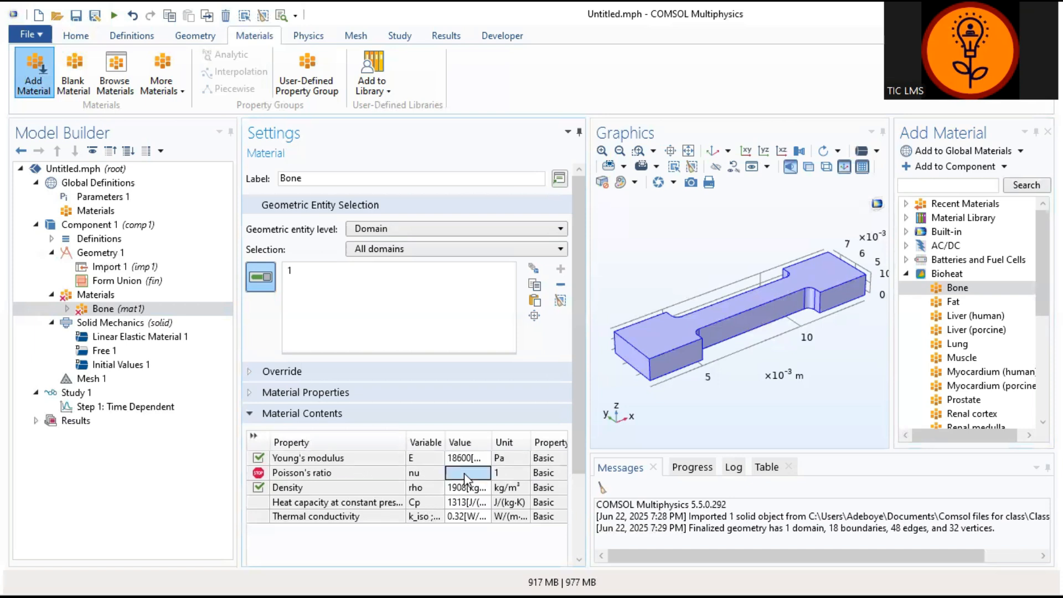
{"action": "left_click", "coordinate": [464, 473]}
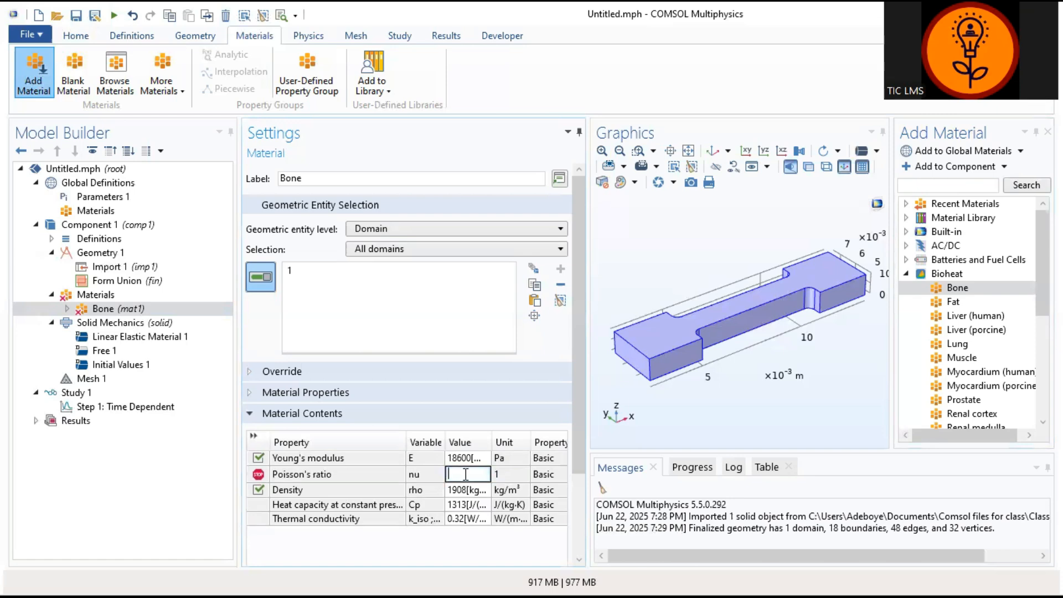
{"action": "type", "text": "0.3"}
{"action": "left_click", "coordinate": [506, 474]}
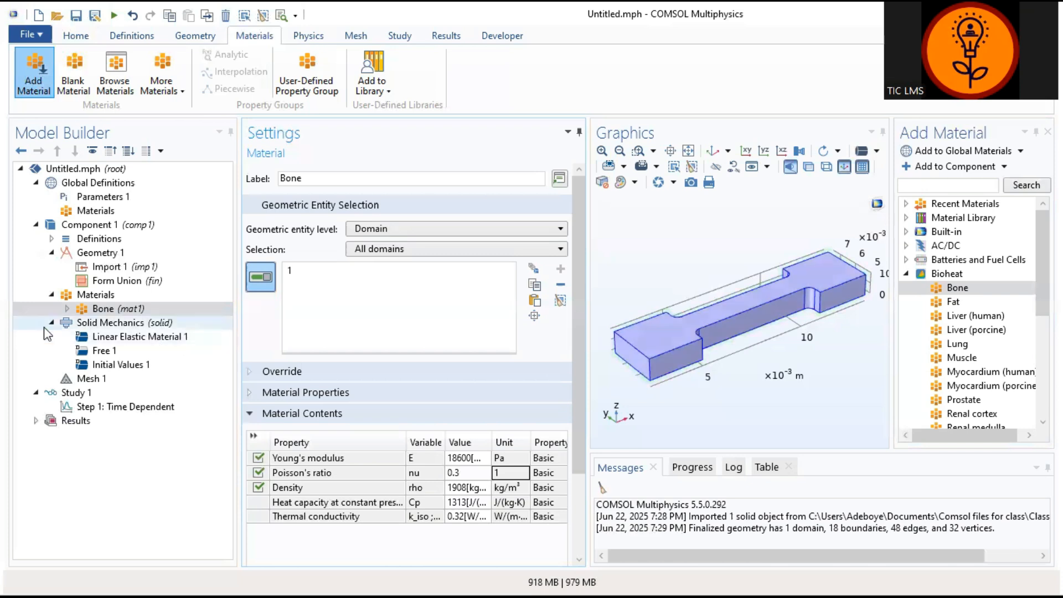
Step: Add a Fixed Constraint to Solid Mechanics and close the material library pane
{"action": "left_click", "coordinate": [117, 326]}
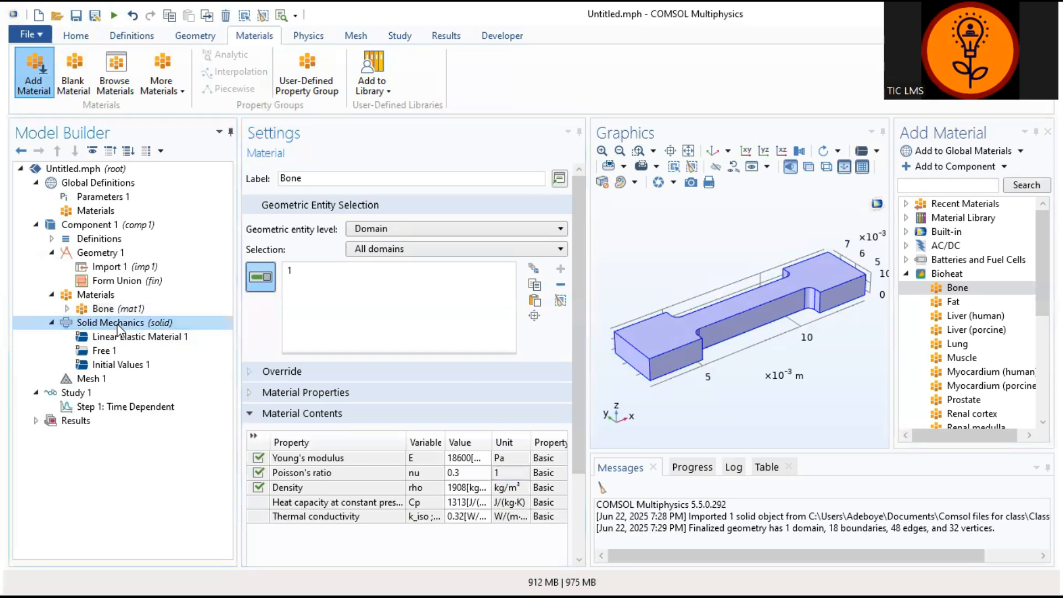
{"action": "right_click", "coordinate": [118, 325]}
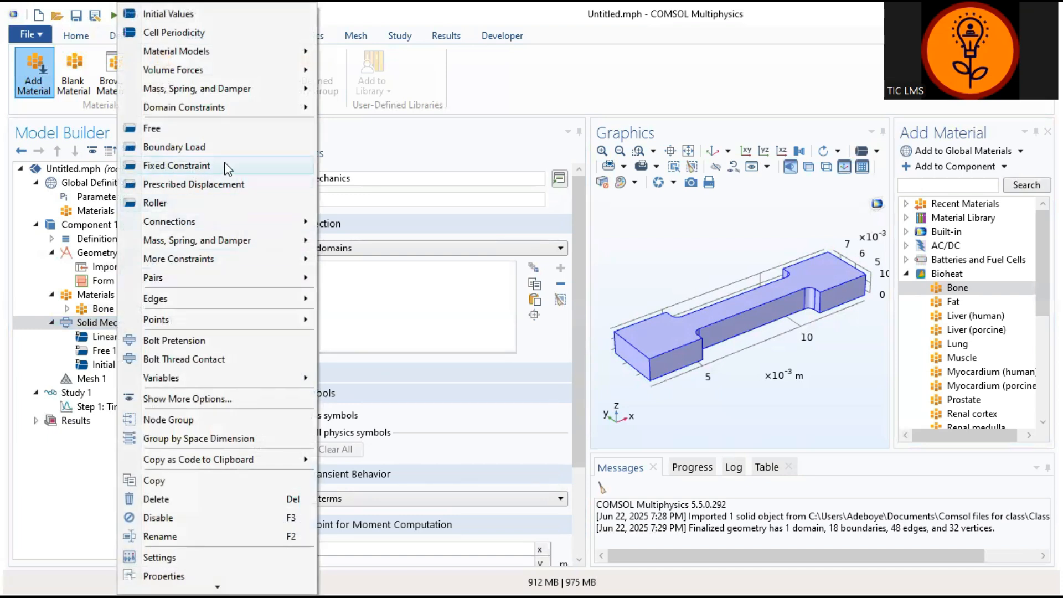
{"action": "left_click", "coordinate": [172, 166]}
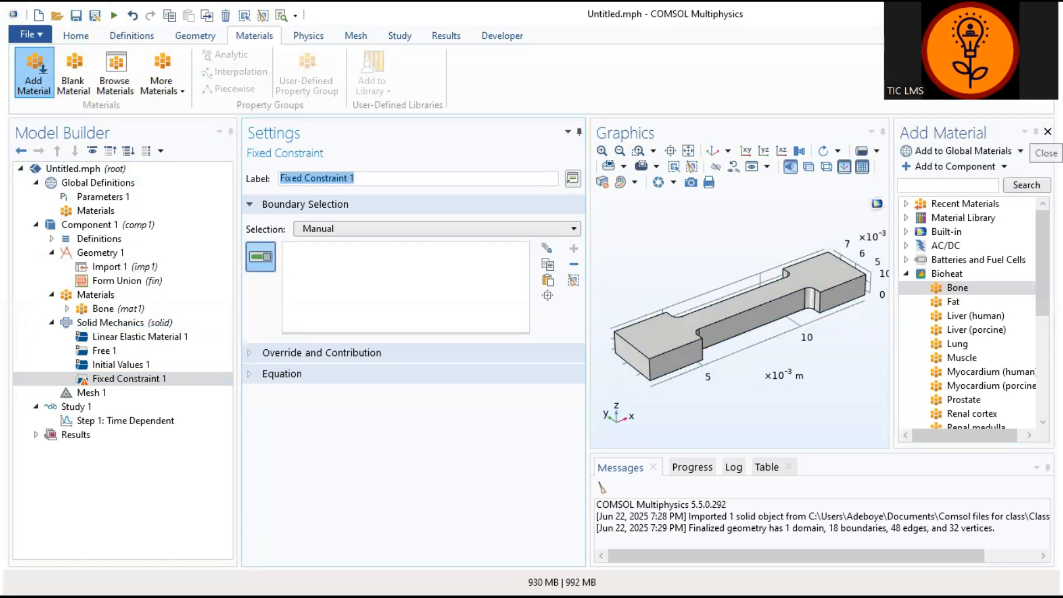
{"action": "left_click", "coordinate": [1047, 131]}
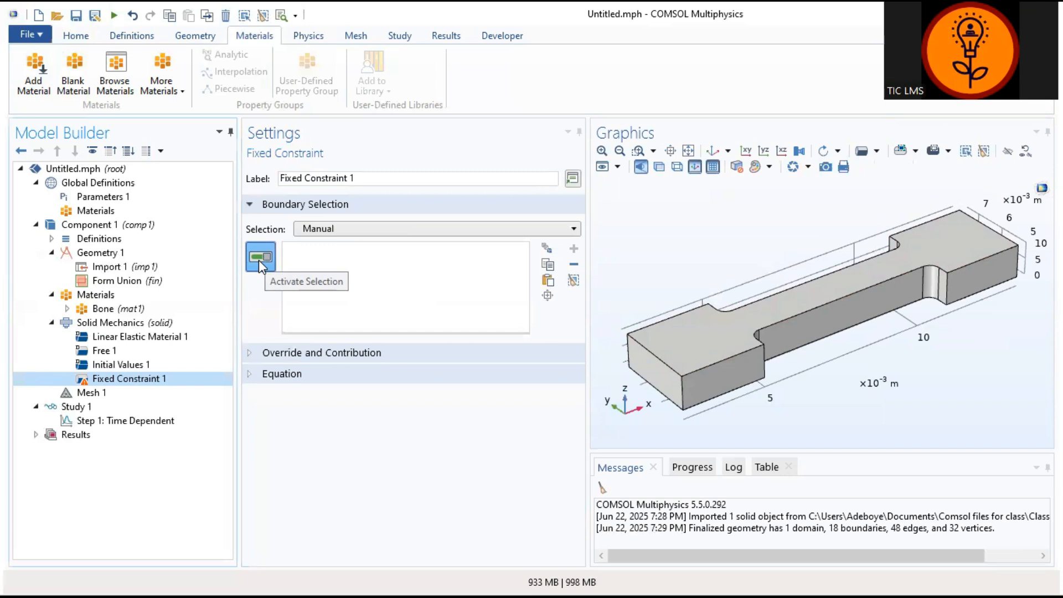
Step: Assign the fixed constraint to boundaries 1, 2 and 5 on the grip end of the specimen nearest the origin
{"action": "left_click", "coordinate": [661, 380]}
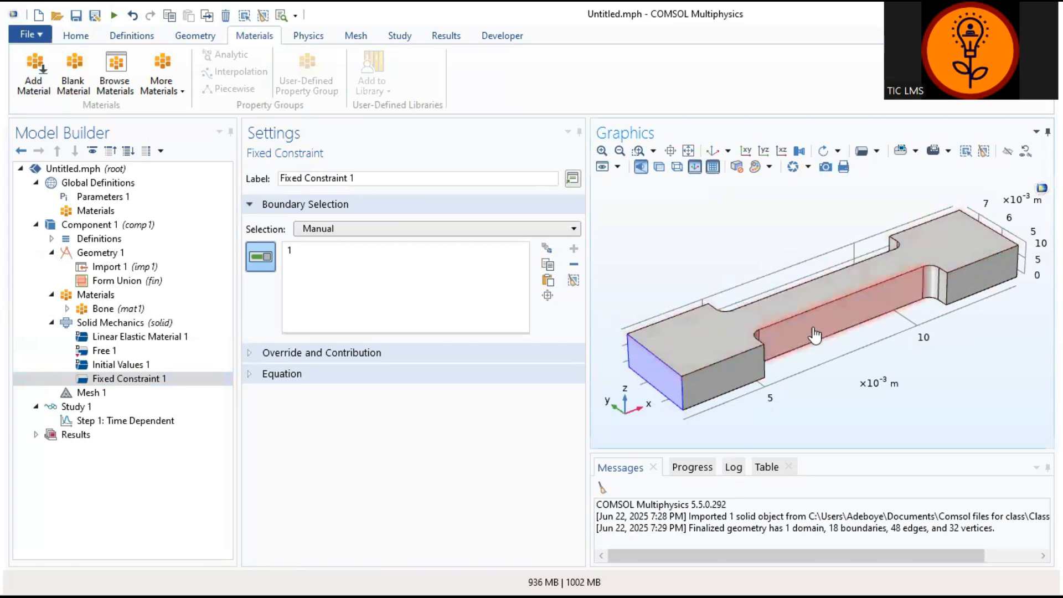
{"action": "left_click", "coordinate": [695, 388]}
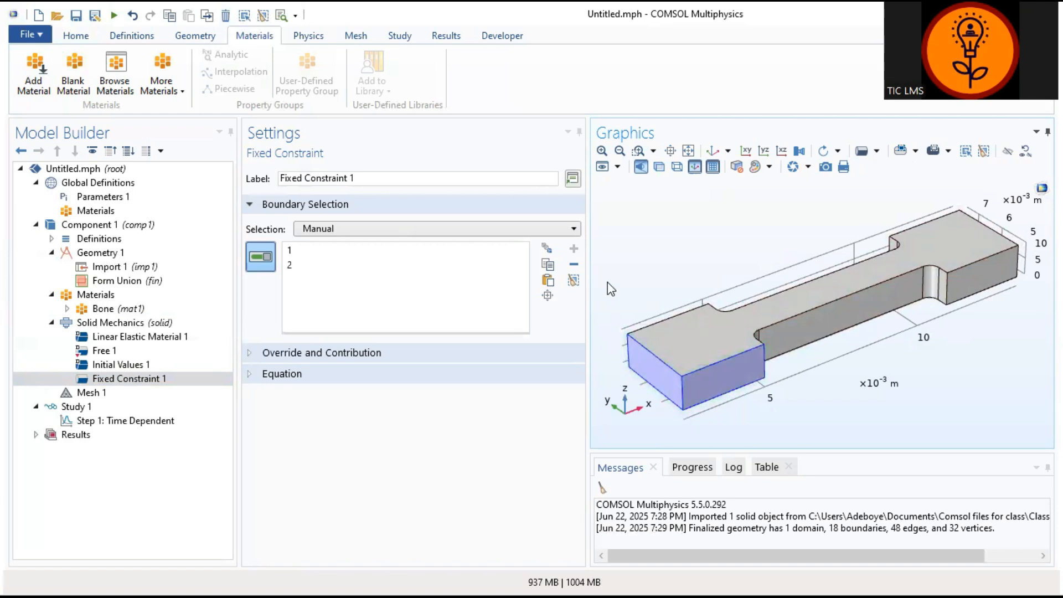
{"action": "left_click_drag", "start_coordinate": [611, 288], "coordinate": [769, 348]}
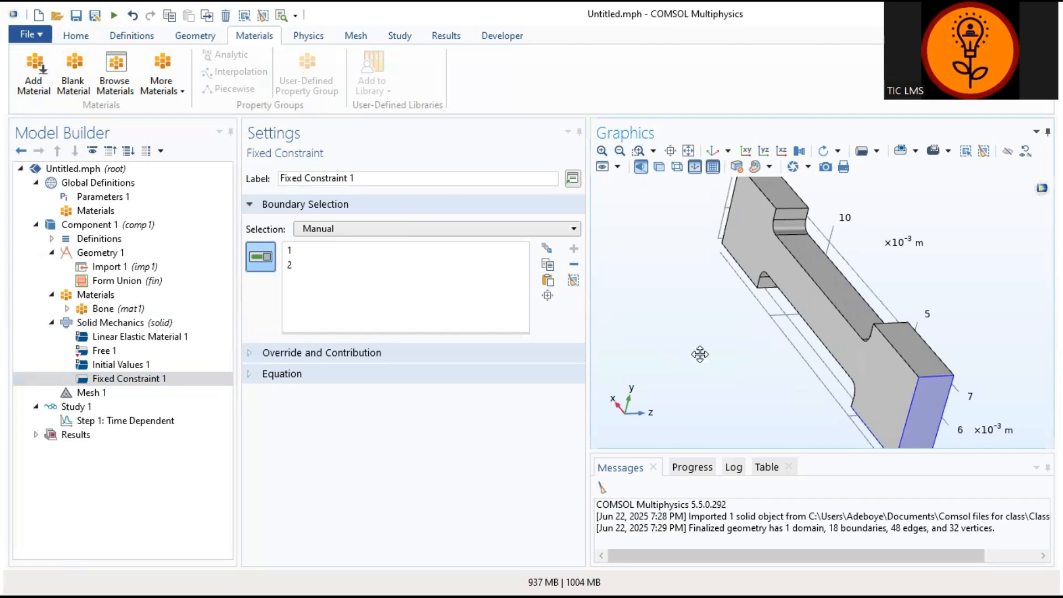
{"action": "left_click_drag", "start_coordinate": [706, 355], "coordinate": [664, 348]}
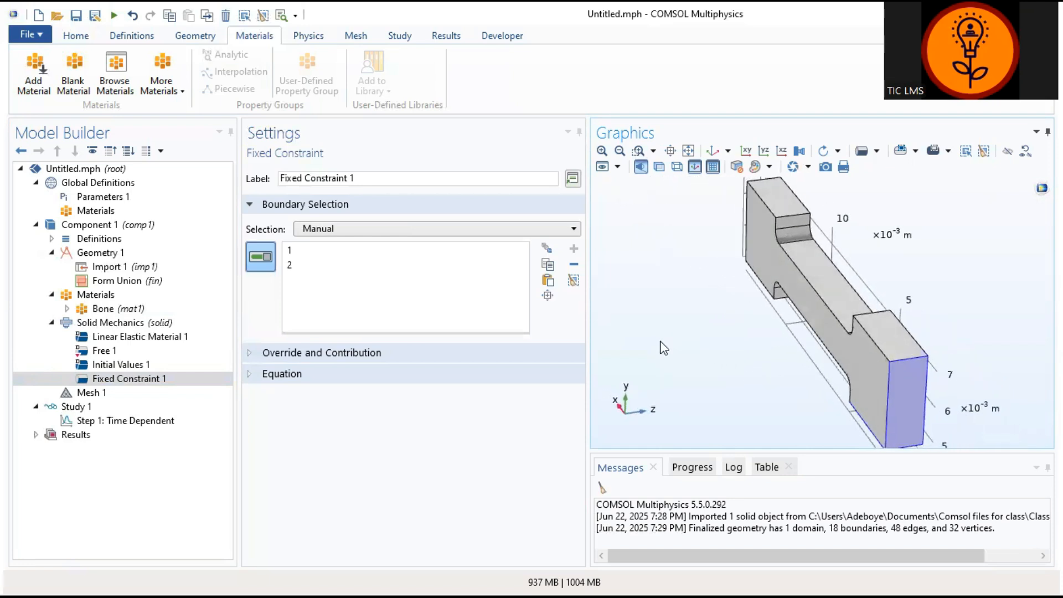
{"action": "left_click", "coordinate": [897, 354]}
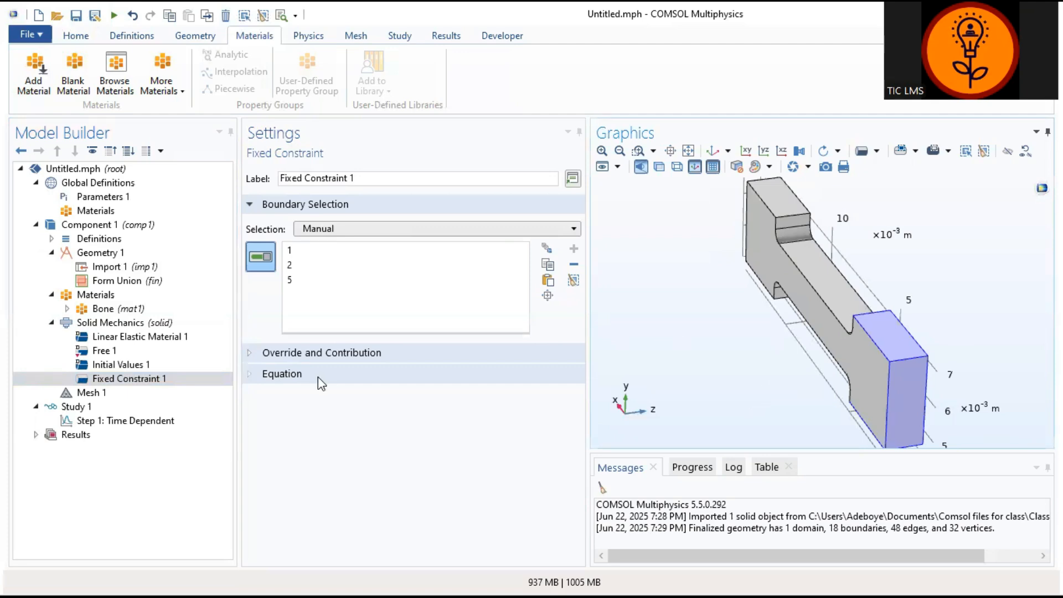
{"action": "left_click", "coordinate": [266, 437]}
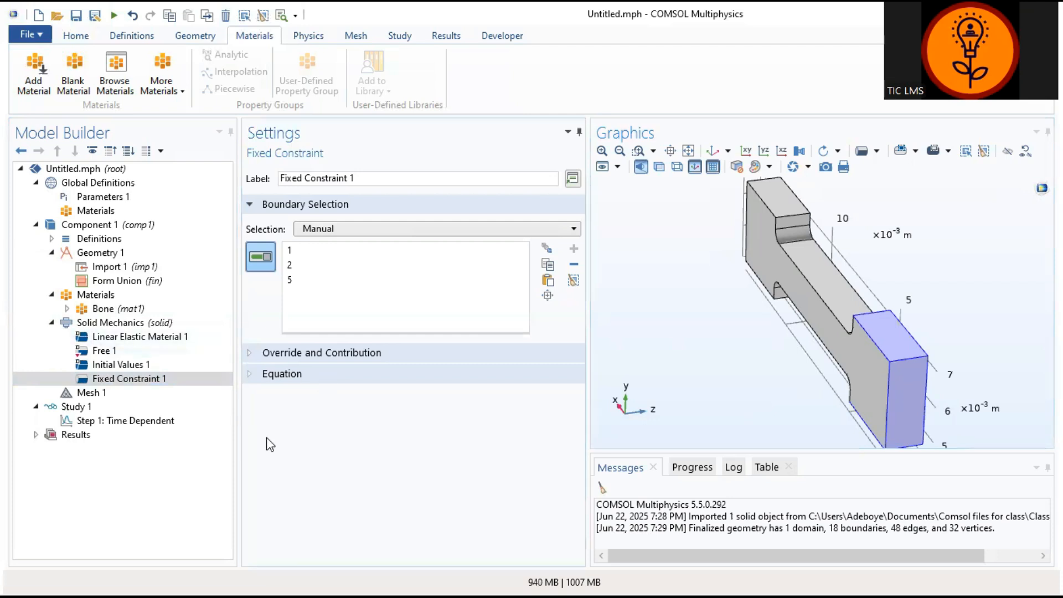
Step: Add a Boundary Load condition to Solid Mechanics
{"action": "left_click", "coordinate": [121, 324]}
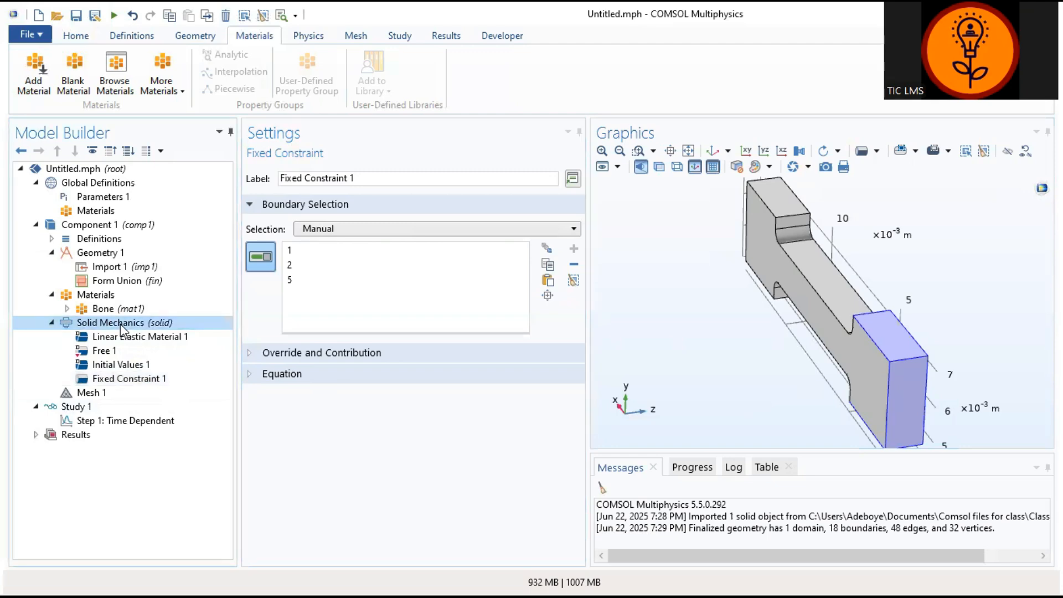
{"action": "right_click", "coordinate": [98, 325]}
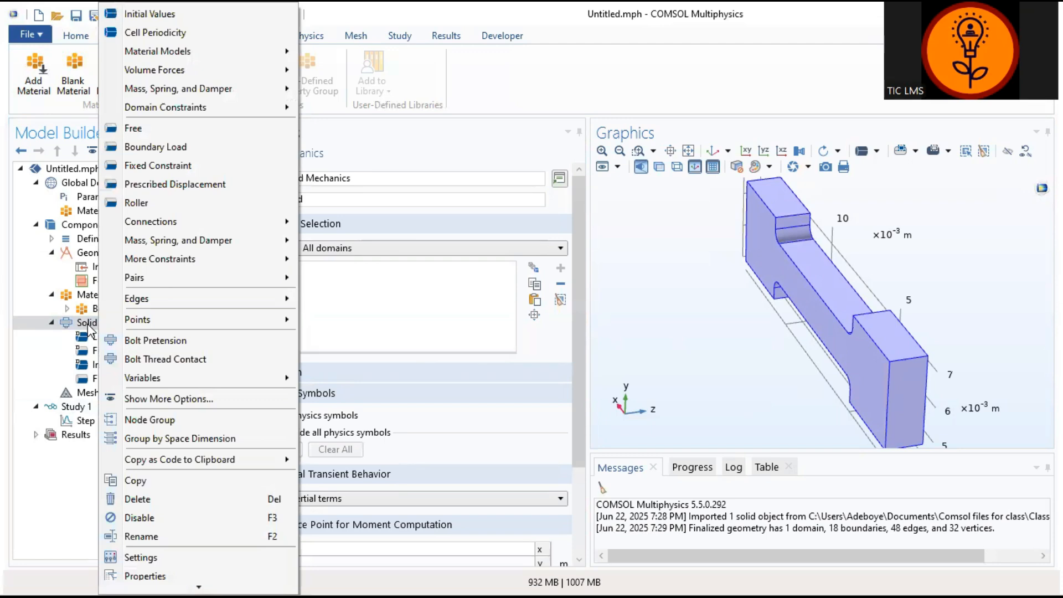
{"action": "left_click", "coordinate": [205, 148]}
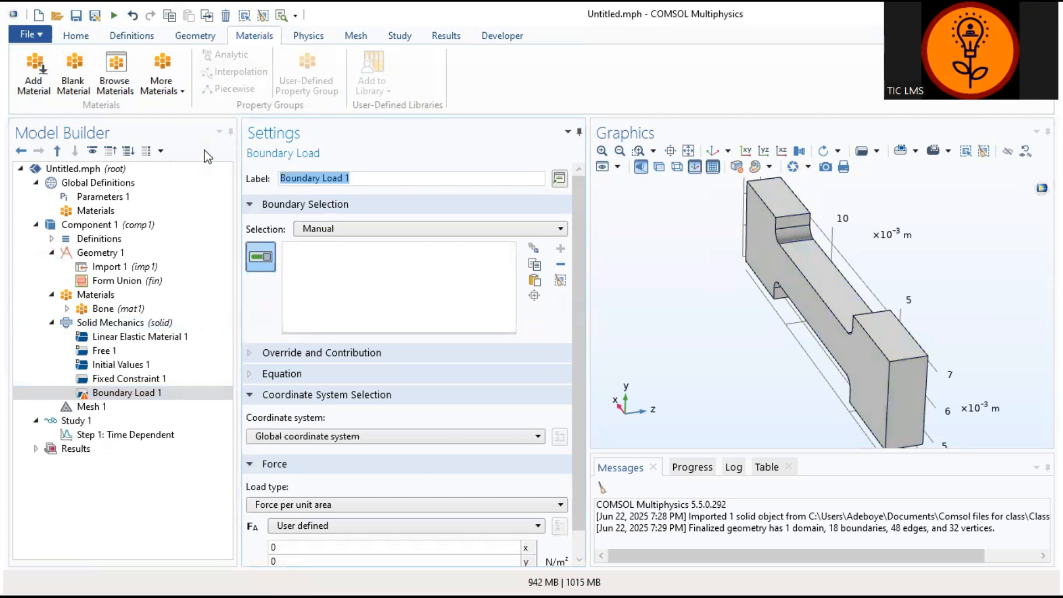
{"action": "left_click", "coordinate": [900, 407]}
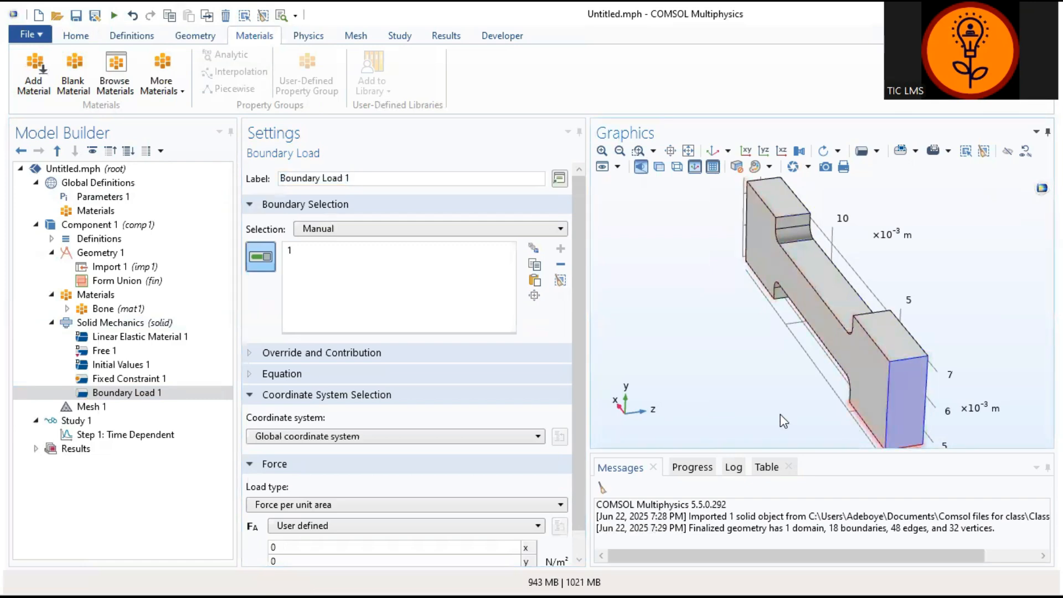
{"action": "left_click_drag", "start_coordinate": [736, 404], "coordinate": [661, 390]}
{"action": "left_click", "coordinate": [291, 254]}
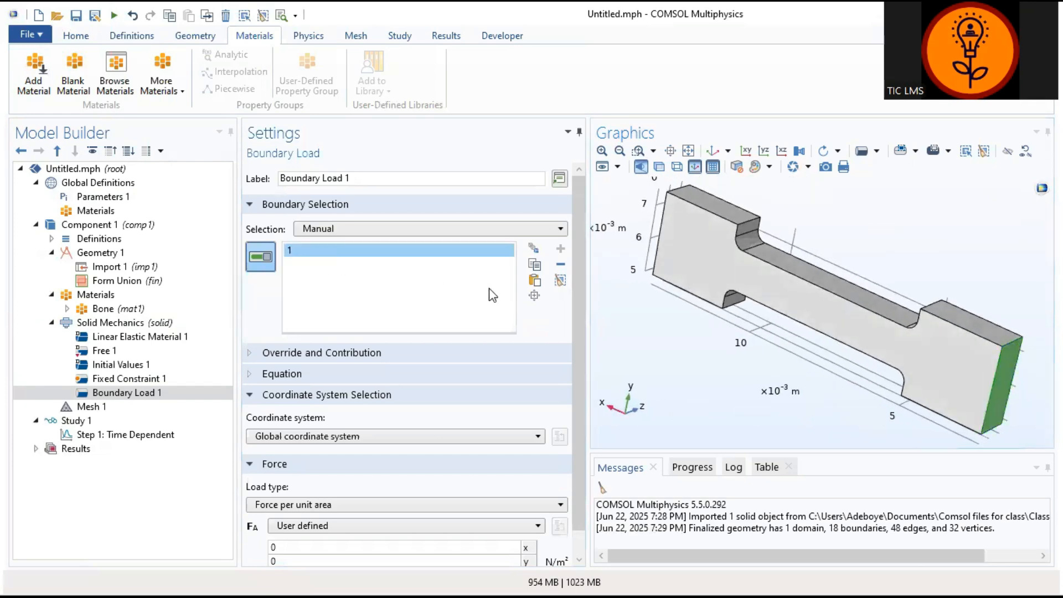
{"action": "left_click", "coordinate": [560, 264]}
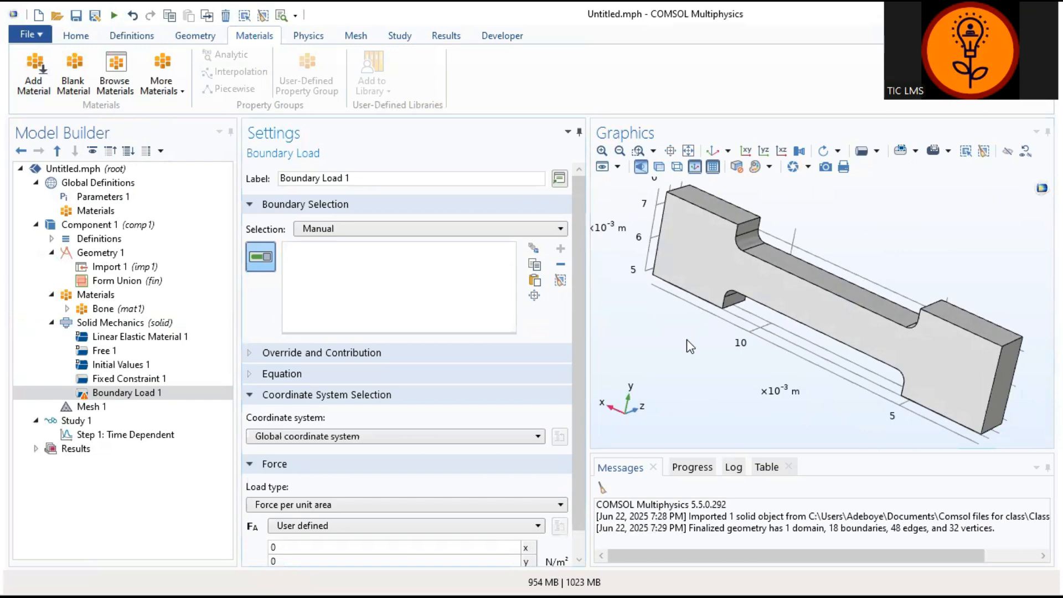
Step: Apply the boundary load to boundary 18, the end face opposite the fixed end, with Total force as the load type
{"action": "left_click_drag", "start_coordinate": [690, 343], "coordinate": [784, 394]}
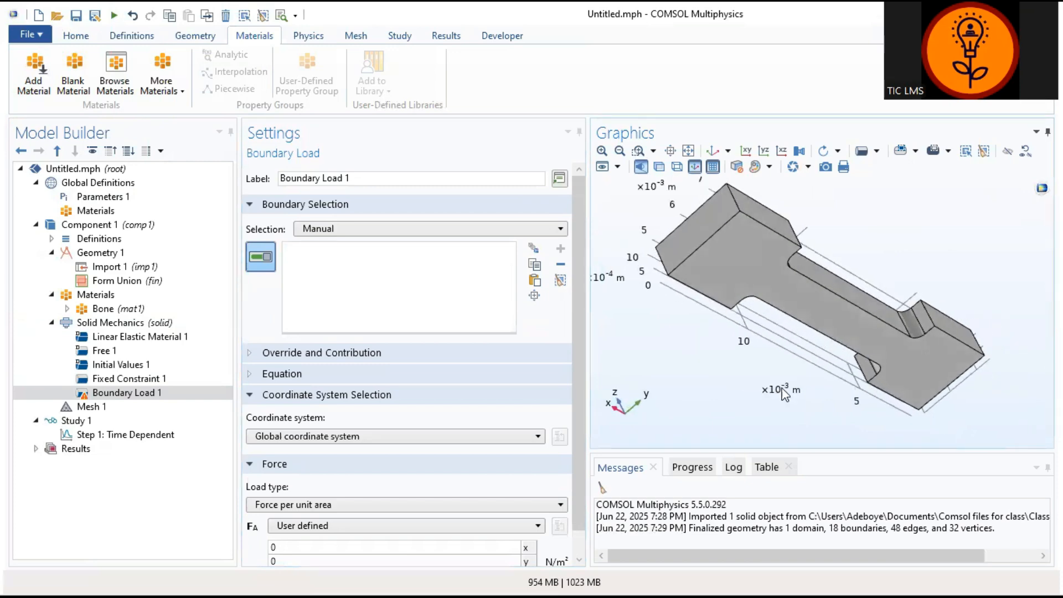
{"action": "left_click", "coordinate": [689, 240]}
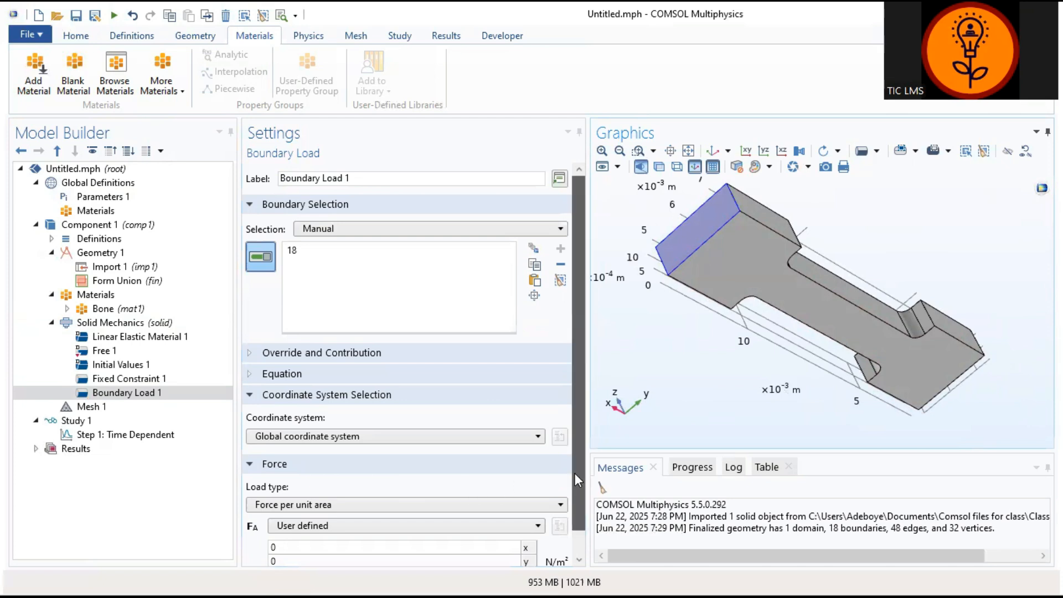
{"action": "left_click_drag", "start_coordinate": [575, 473], "coordinate": [576, 507]}
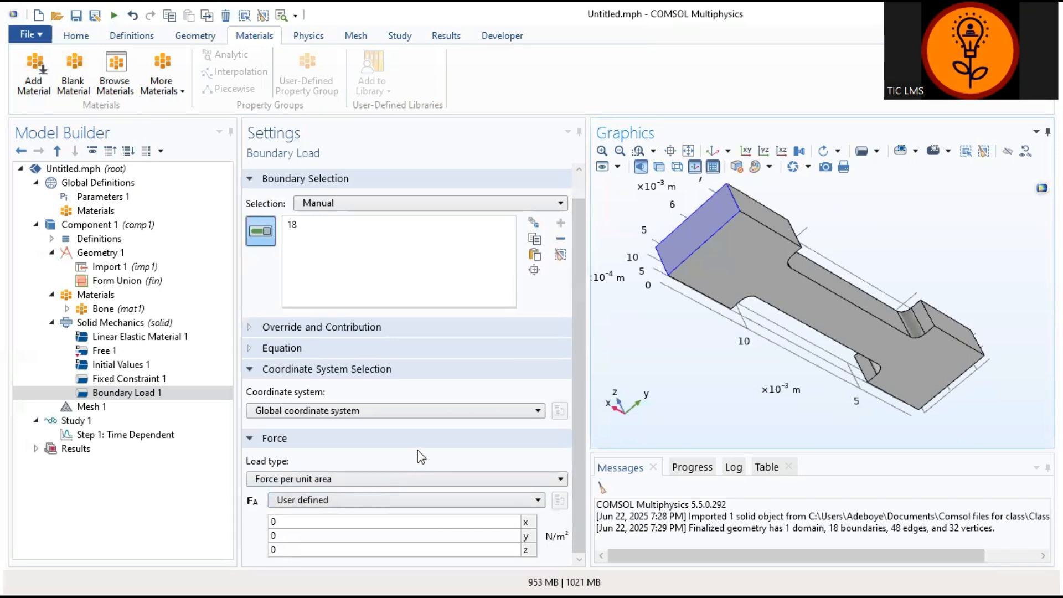
{"action": "left_click", "coordinate": [422, 502]}
{"action": "left_click", "coordinate": [423, 502]}
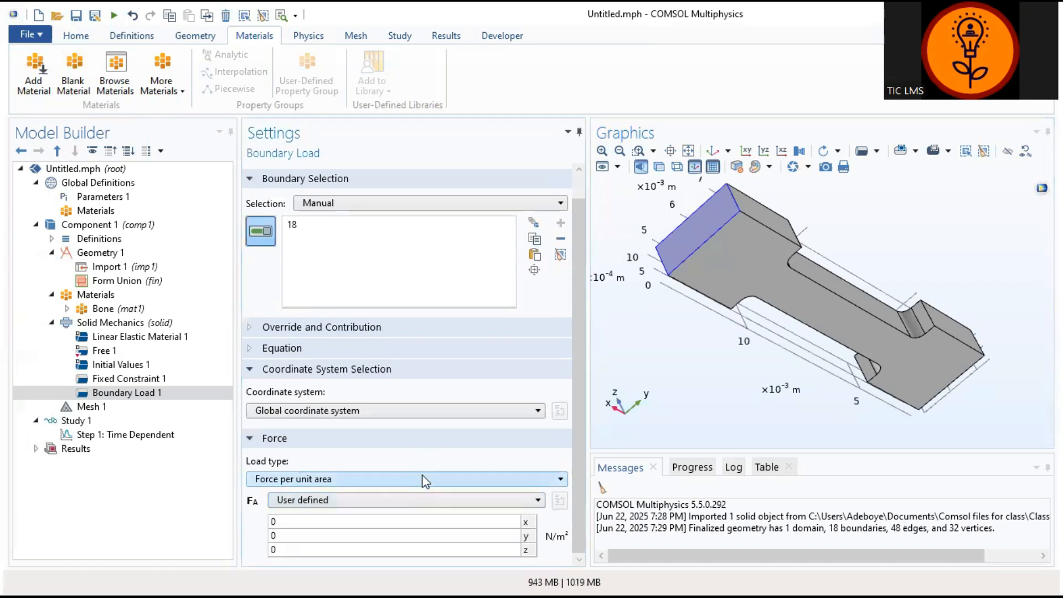
{"action": "left_click", "coordinate": [423, 472]}
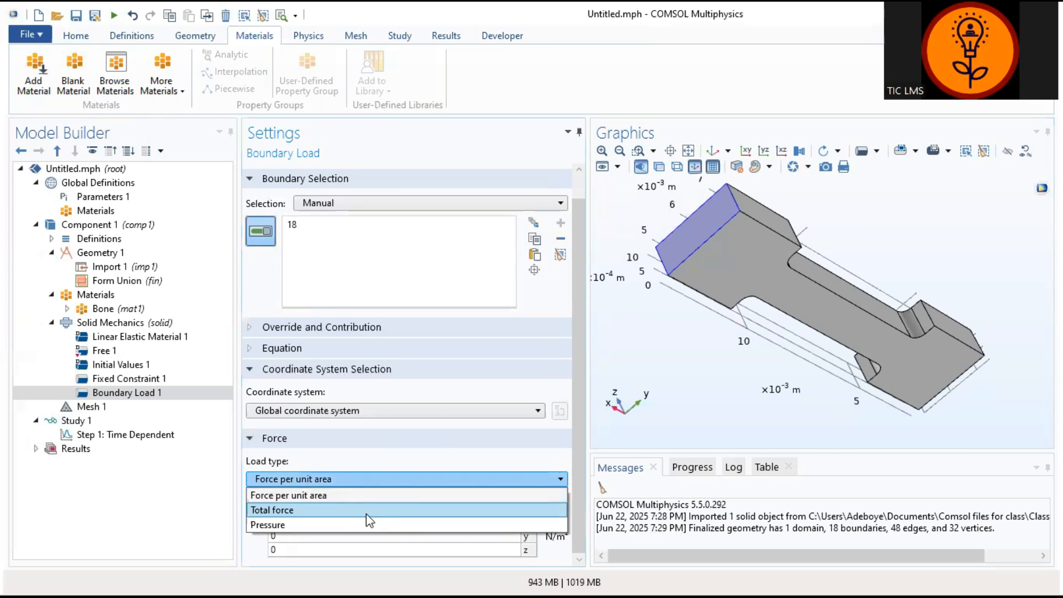
{"action": "left_click", "coordinate": [367, 514]}
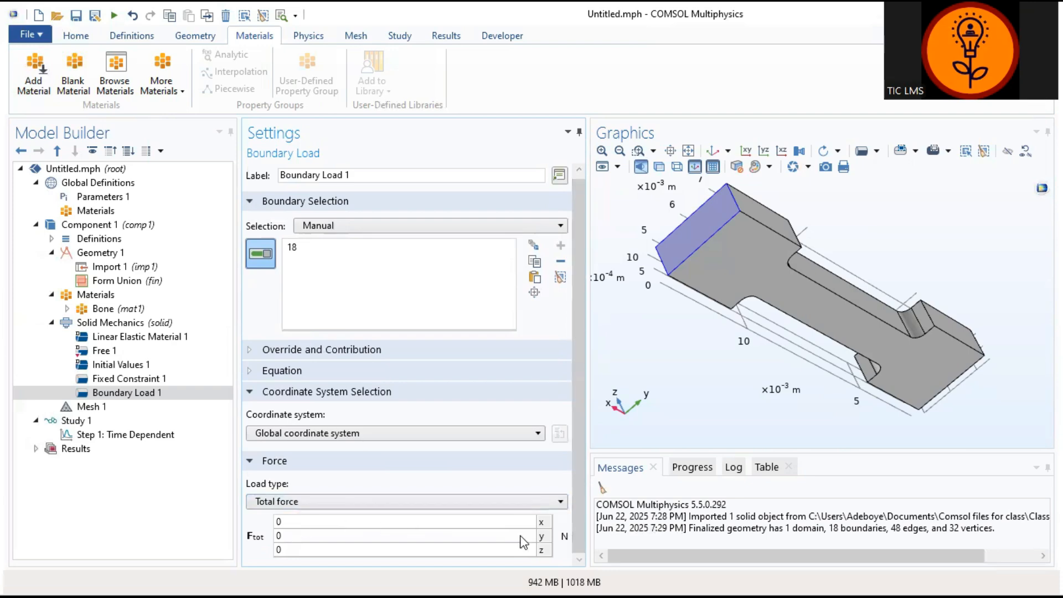
Step: Set the x component of the boundary load's total force to 10000[KN]
{"action": "left_click", "coordinate": [278, 521]}
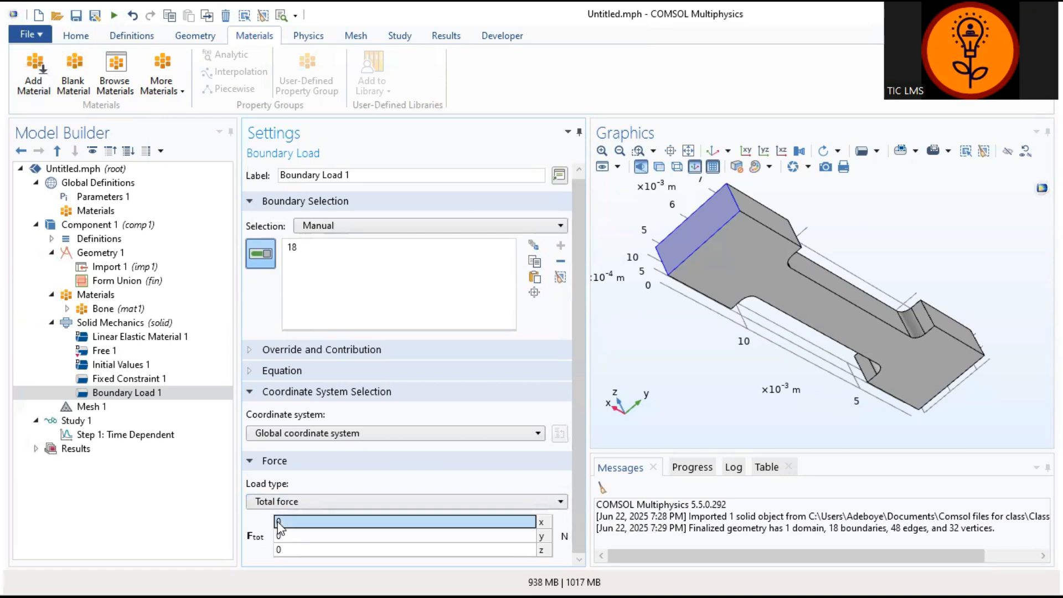
{"action": "left_click", "coordinate": [278, 521]}
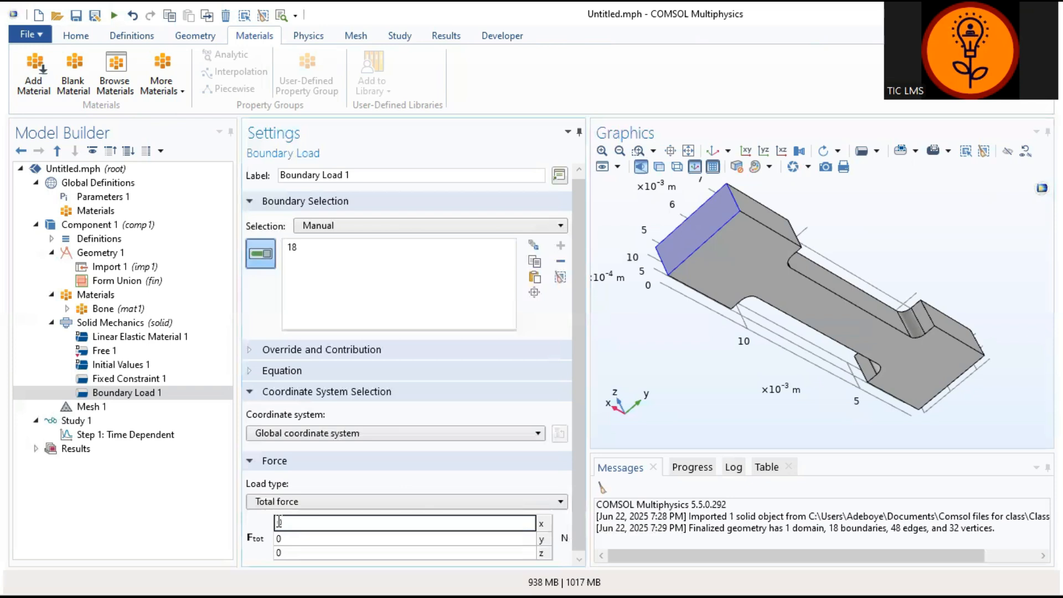
{"action": "type", "text": "10000"}
{"action": "type", "text": "[KN"}
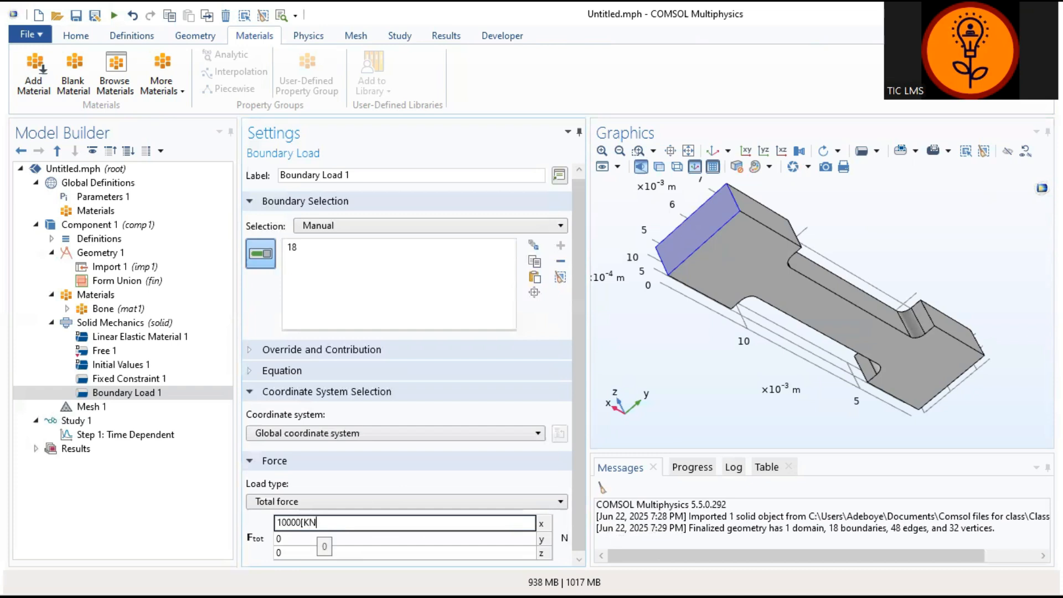
{"action": "type", "text": "]"}
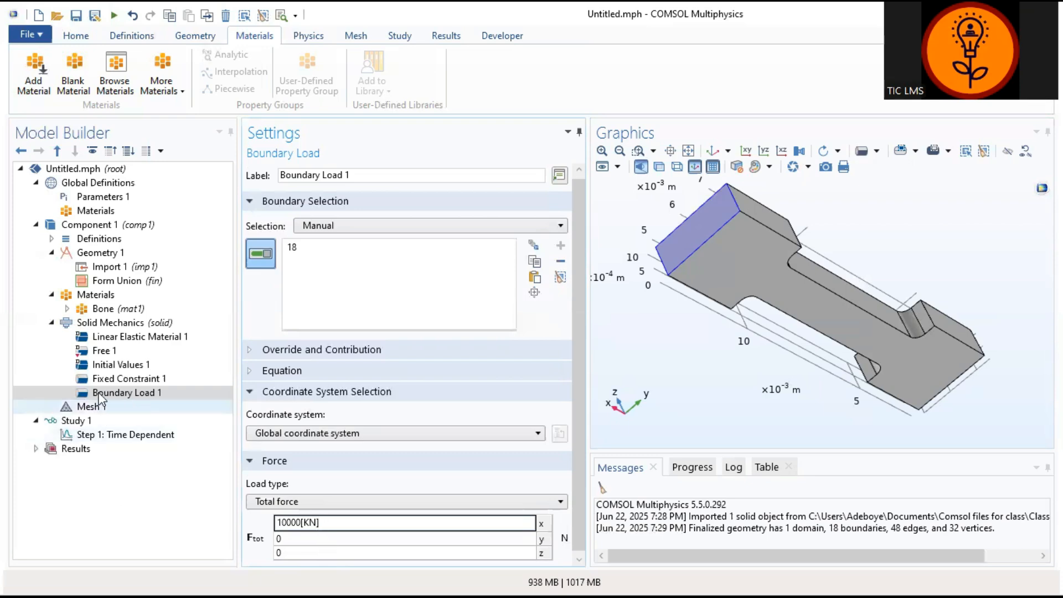
{"action": "left_click", "coordinate": [101, 326]}
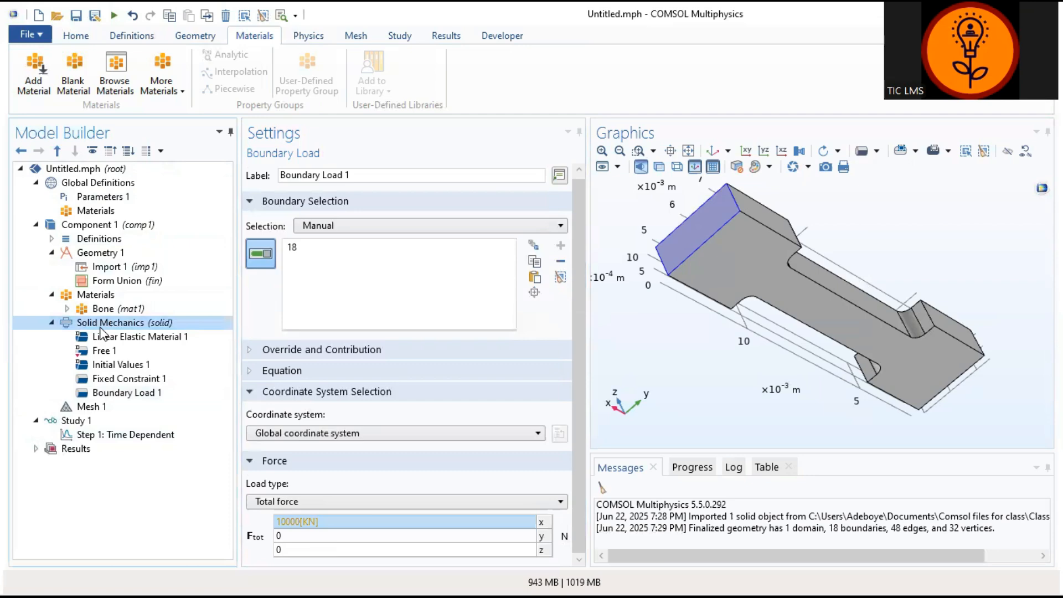
{"action": "right_click", "coordinate": [100, 328]}
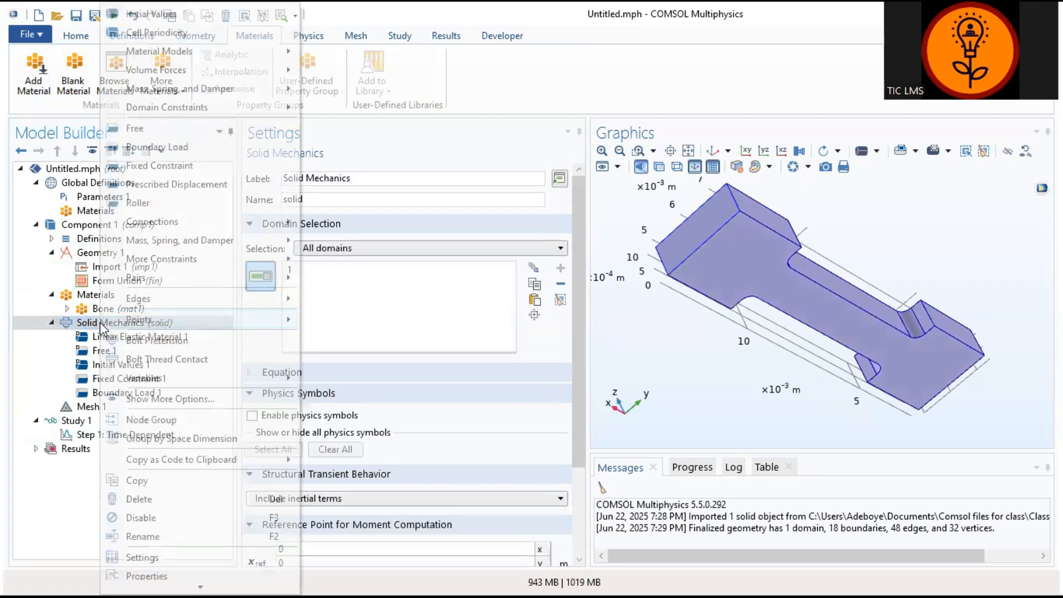
{"action": "left_click", "coordinate": [210, 130]}
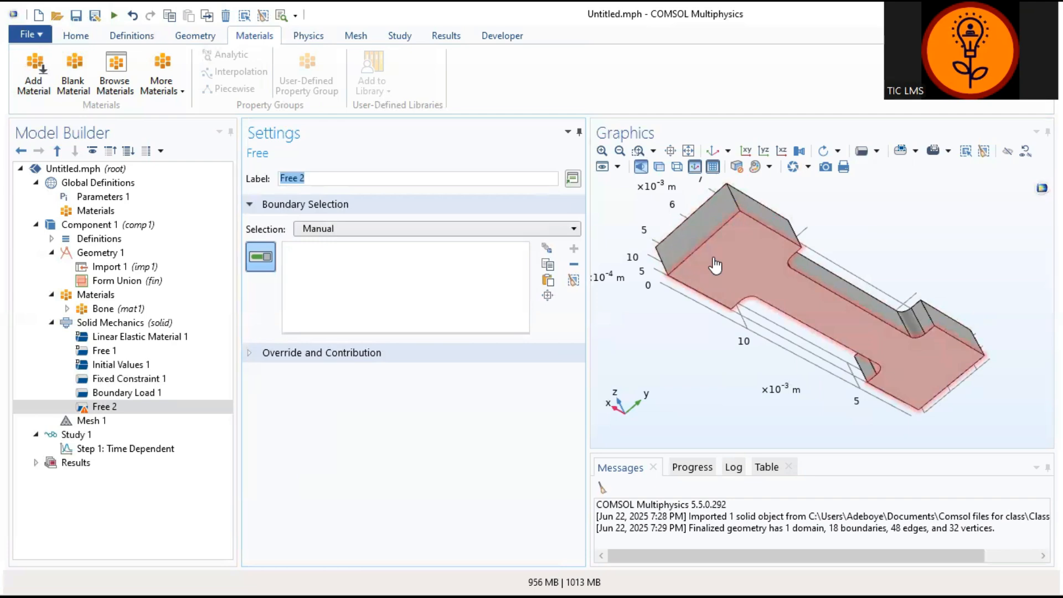
{"action": "left_click", "coordinate": [430, 228]}
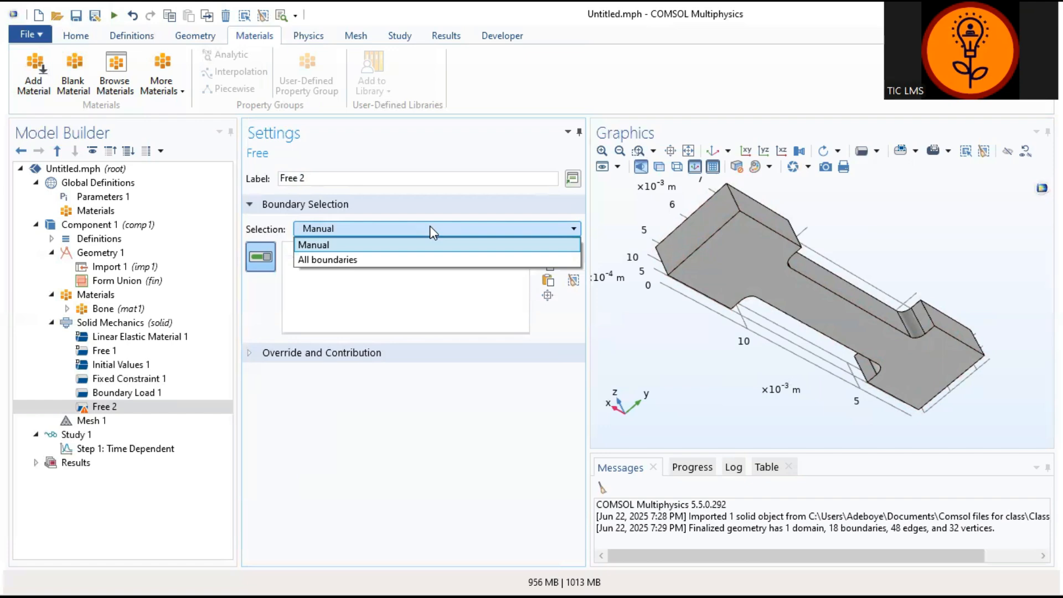
{"action": "left_click", "coordinate": [431, 228]}
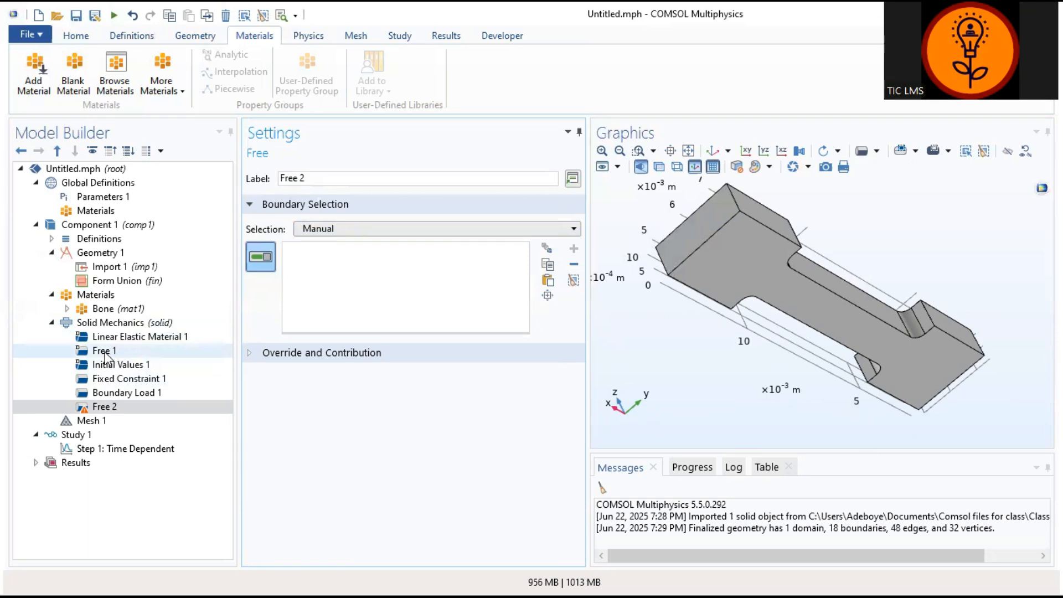
{"action": "right_click", "coordinate": [111, 405]}
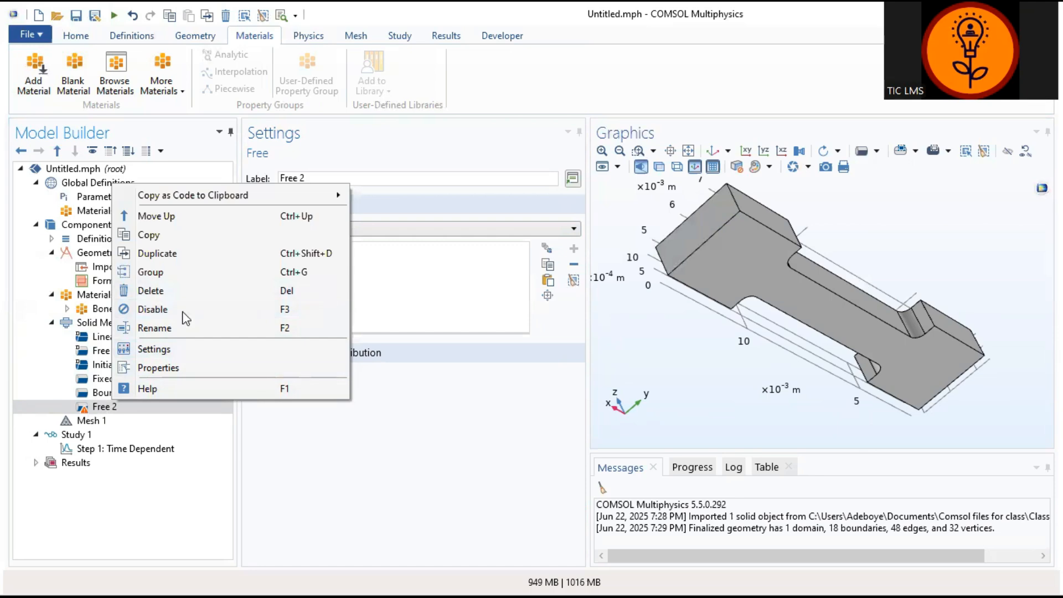
{"action": "left_click", "coordinate": [203, 292]}
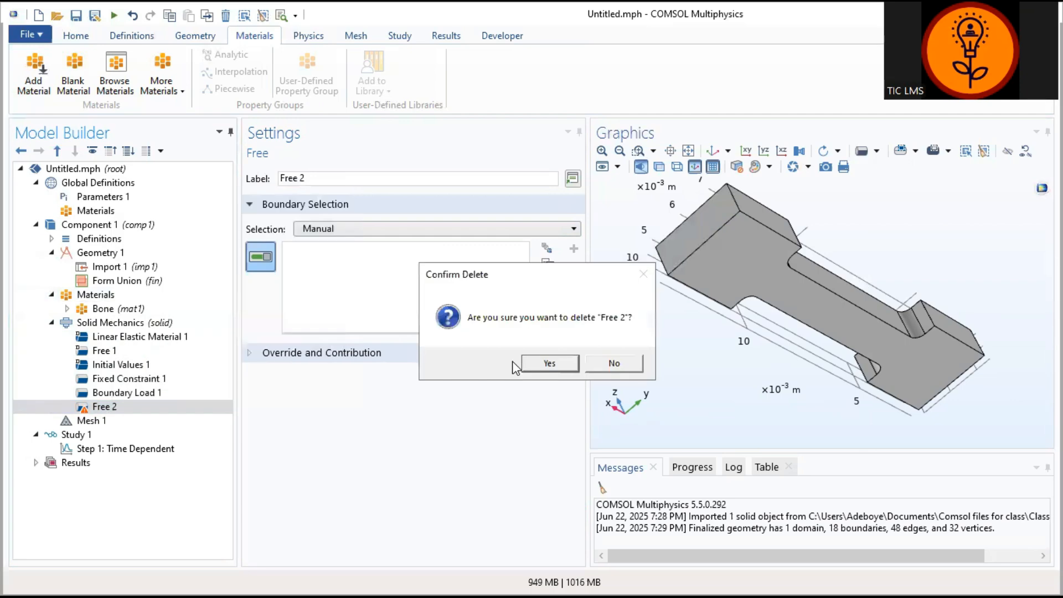
{"action": "left_click", "coordinate": [550, 364]}
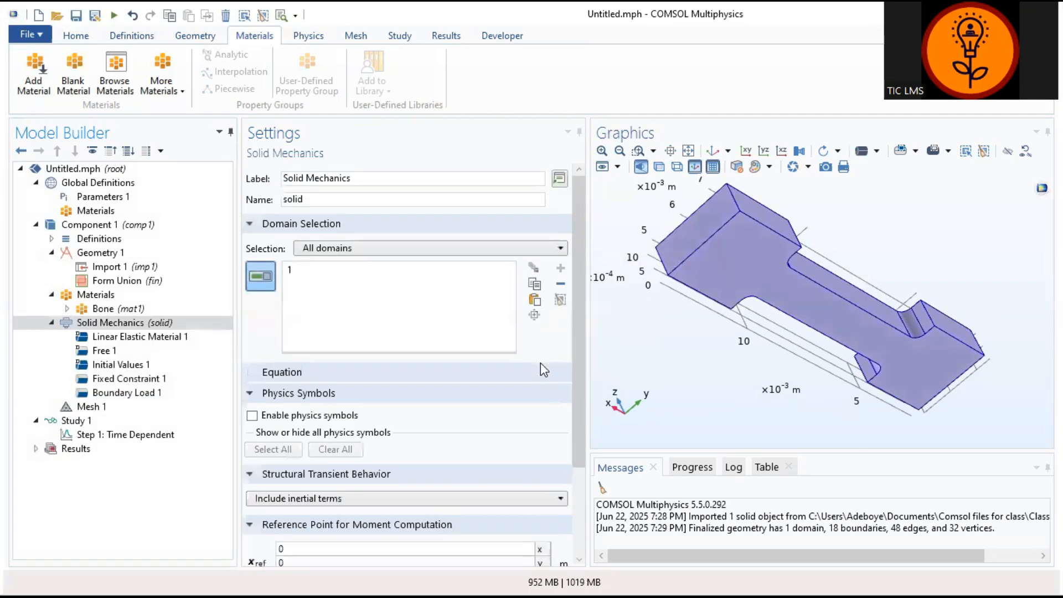
{"action": "left_click", "coordinate": [138, 351]}
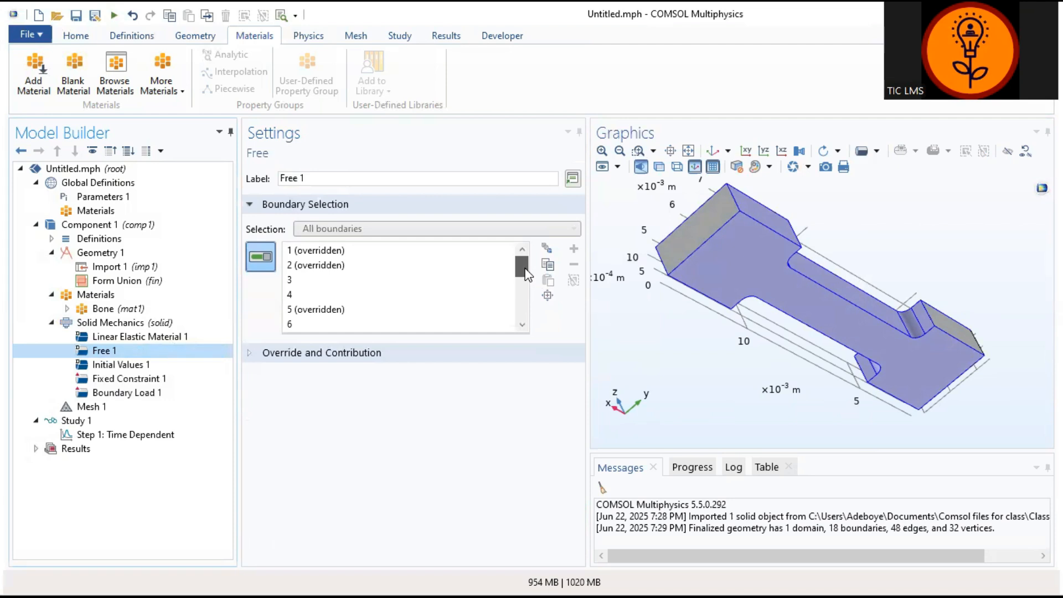
{"action": "mouse_move", "coordinate": [526, 274]}
{"action": "left_mouse_down"}
{"action": "mouse_move", "coordinate": [525, 326]}
{"action": "mouse_move", "coordinate": [525, 269]}
{"action": "left_mouse_up"}
Step: Set the element size of the physics-controlled mesh to Extremely coarse
{"action": "left_click", "coordinate": [95, 409]}
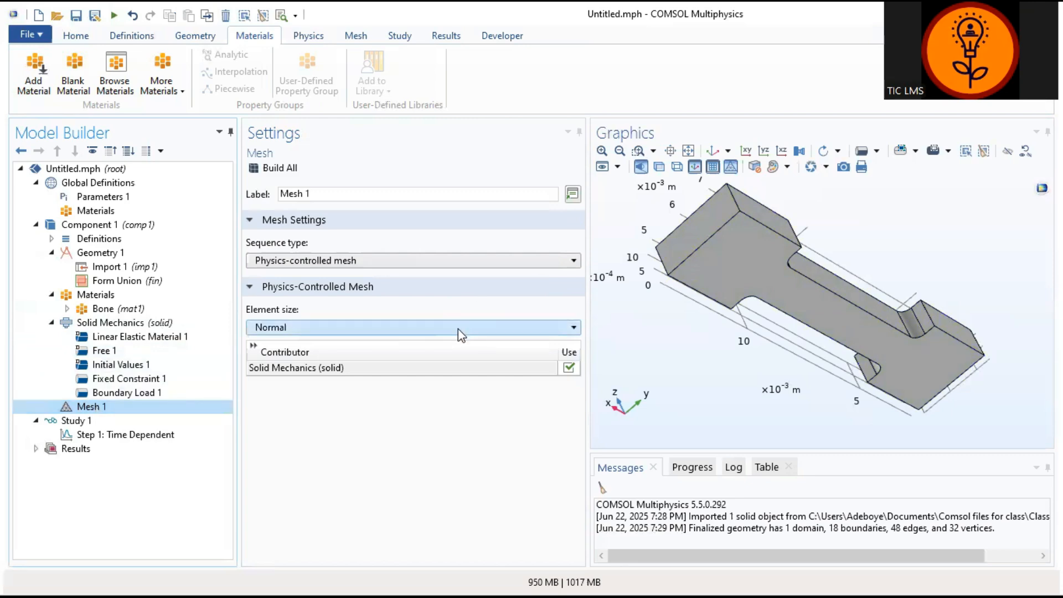
{"action": "left_click", "coordinate": [459, 331]}
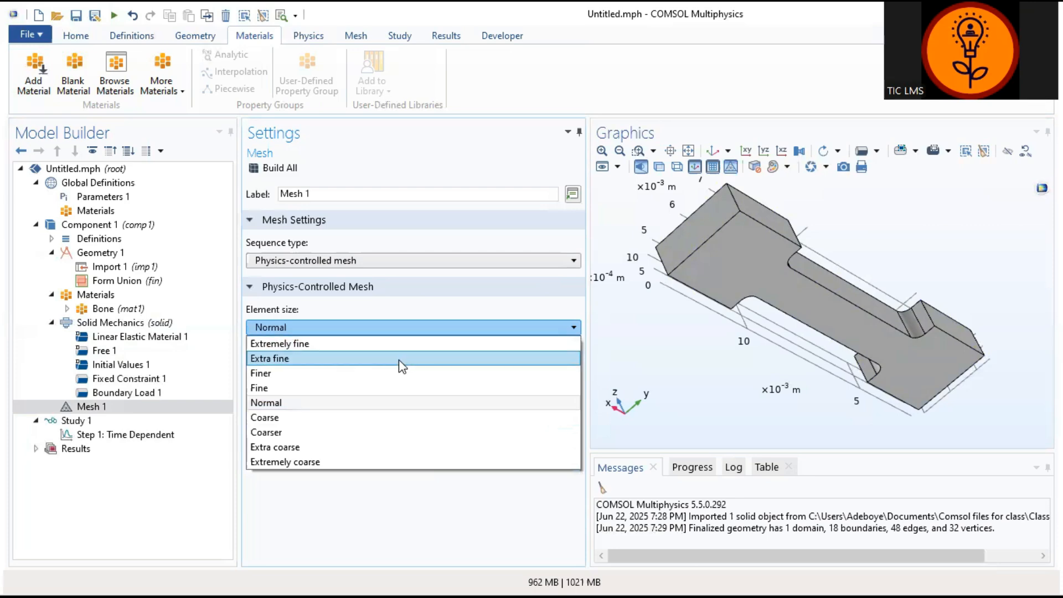
{"action": "left_click", "coordinate": [366, 462]}
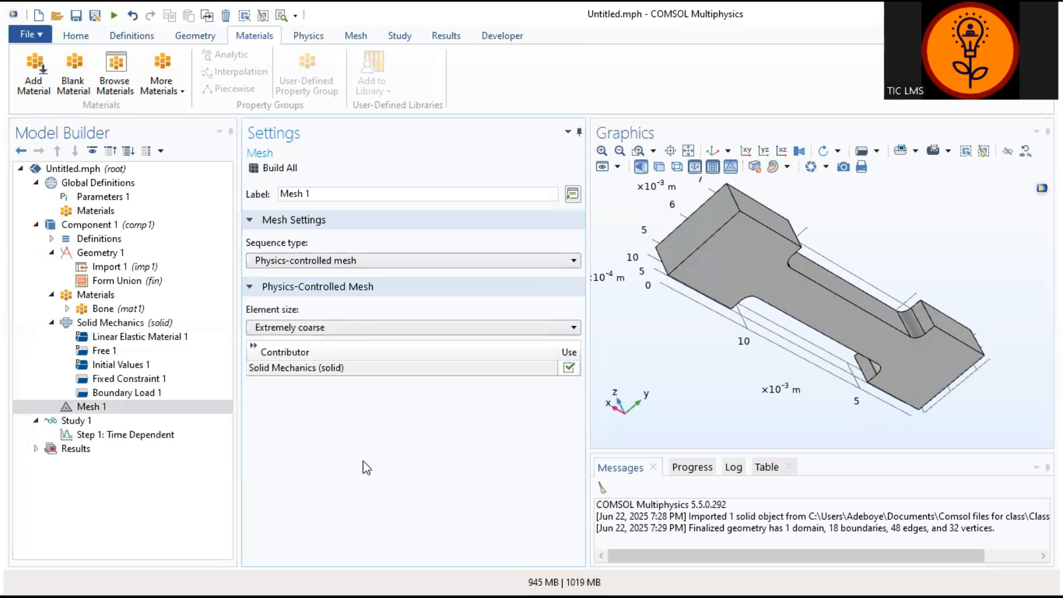
Step: Build the complete mesh for the bone specimen
{"action": "left_click", "coordinate": [273, 168]}
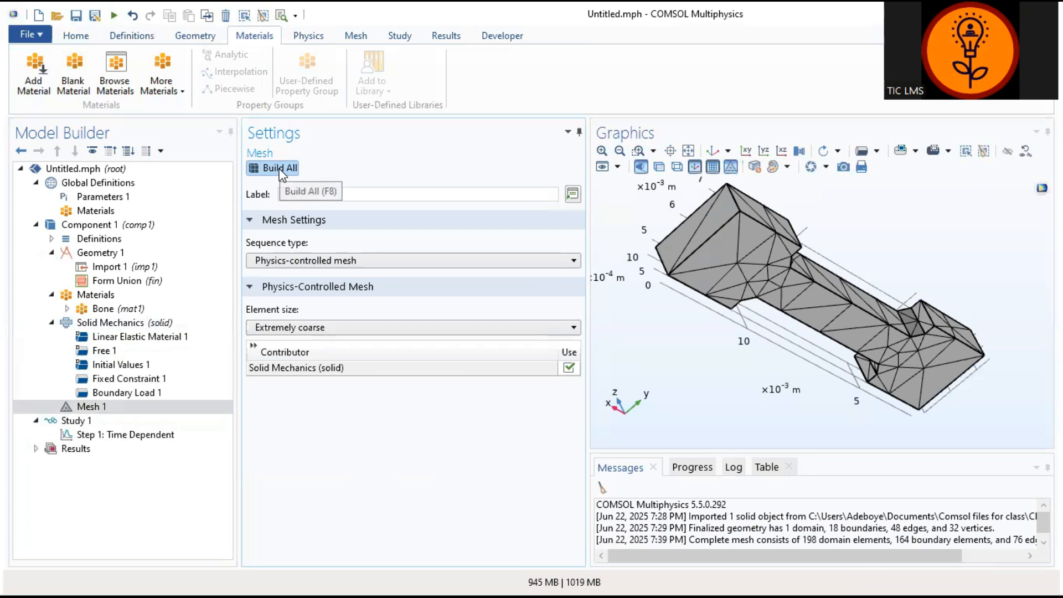
Step: Set the Time Dependent study's output times to range(0,0.5,10) s and compute the study
{"action": "left_click", "coordinate": [120, 435]}
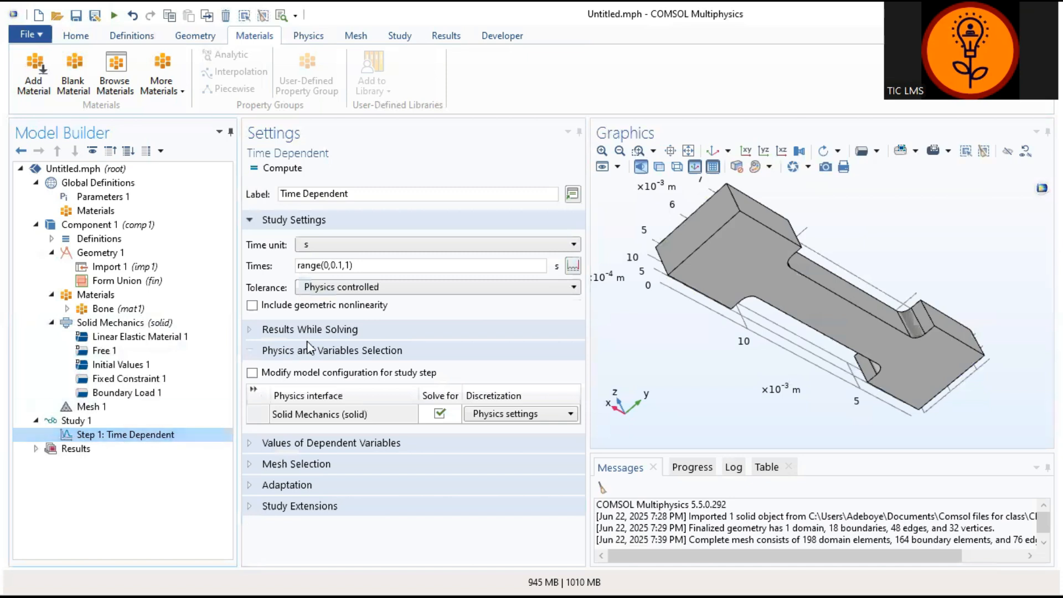
{"action": "left_click", "coordinate": [340, 266]}
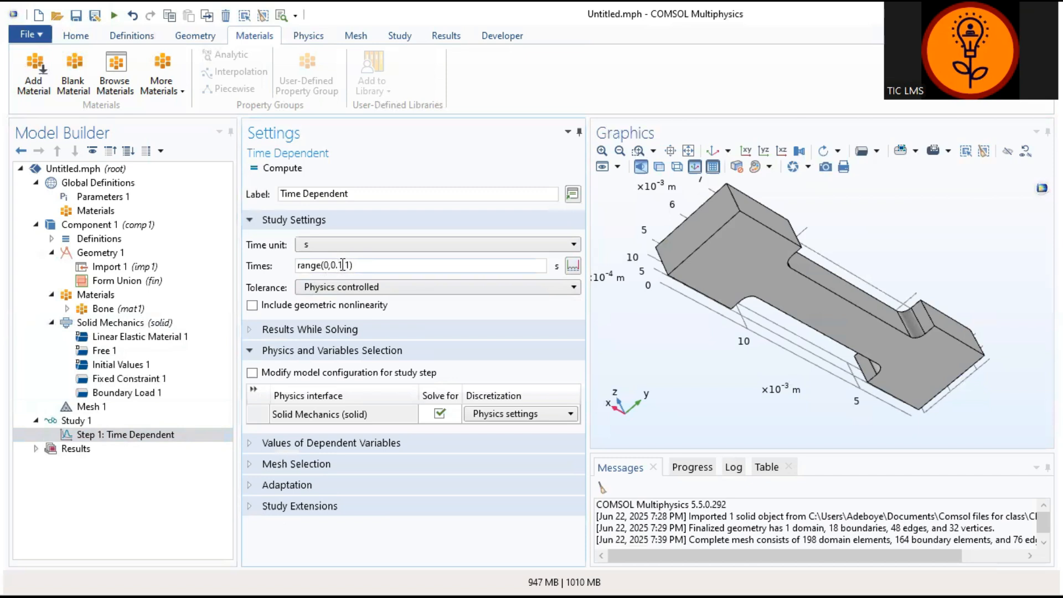
{"action": "key", "text": "BackSpace"}
{"action": "type", "text": "5"}
{"action": "left_click", "coordinate": [351, 265]}
{"action": "type", "text": "0"}
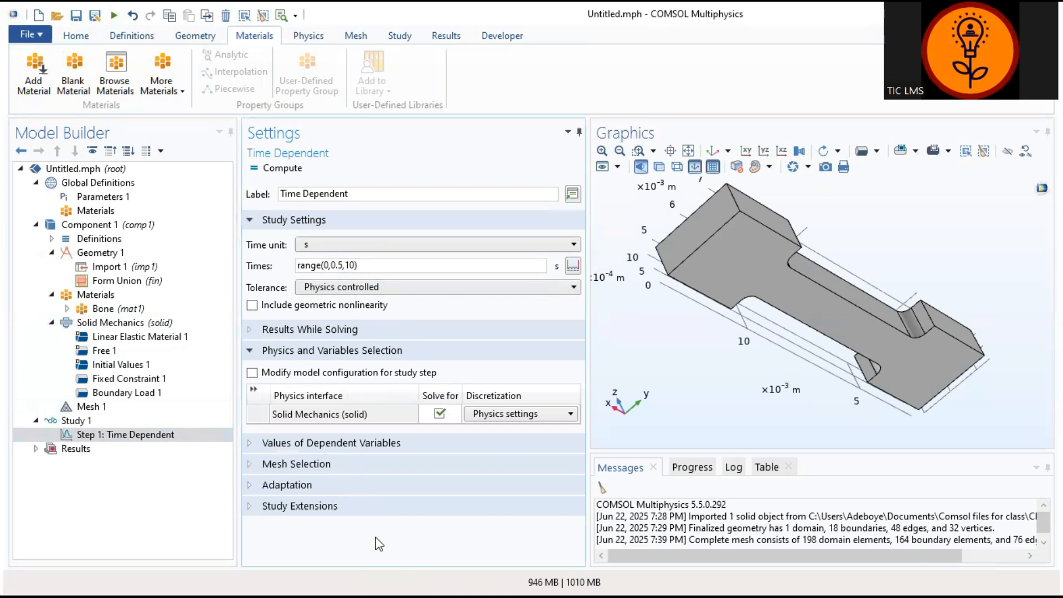
{"action": "left_click", "coordinate": [281, 167]}
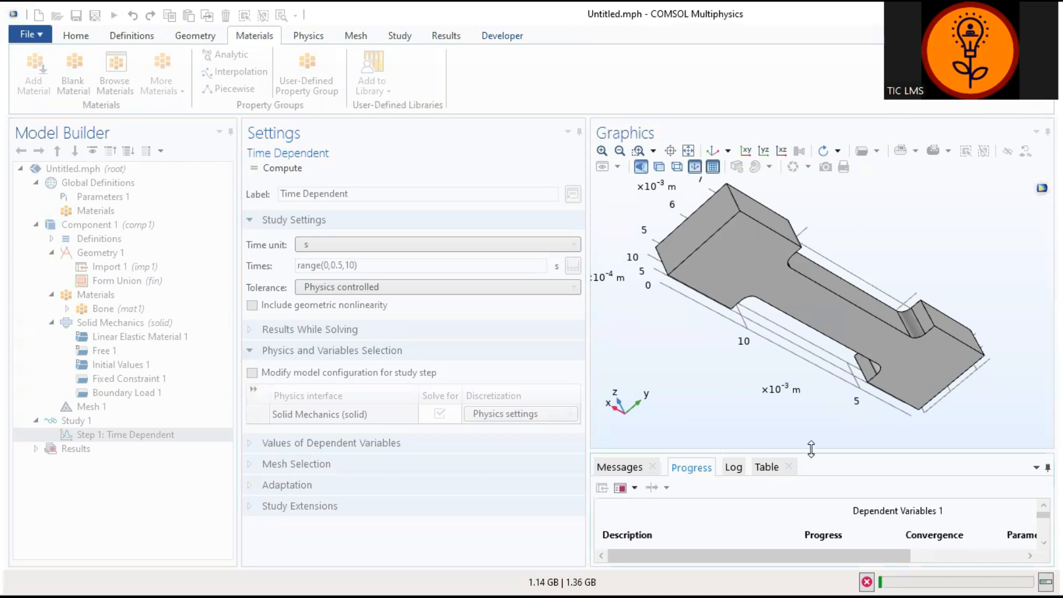
Step: Examine the running solver's progress, convergence, and parameter values, enlarging the area that lists them
{"action": "left_click_drag", "start_coordinate": [811, 448], "coordinate": [811, 424]}
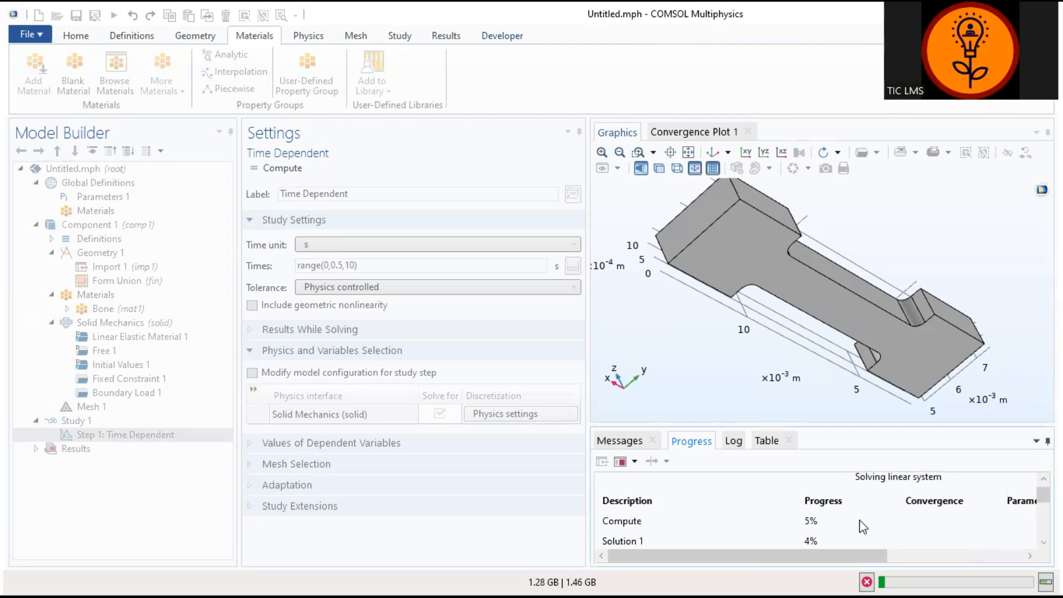
{"action": "left_click_drag", "start_coordinate": [836, 553], "coordinate": [975, 556]}
{"action": "left_click_drag", "start_coordinate": [890, 553], "coordinate": [823, 556]}
{"action": "left_click", "coordinate": [1043, 543]}
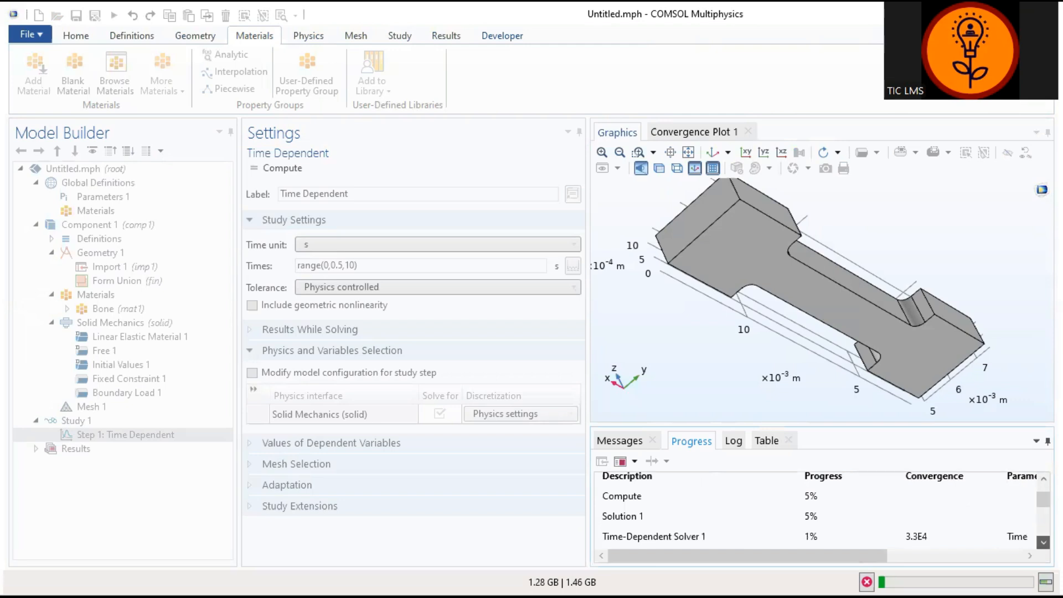
{"action": "left_click", "coordinate": [1043, 543]}
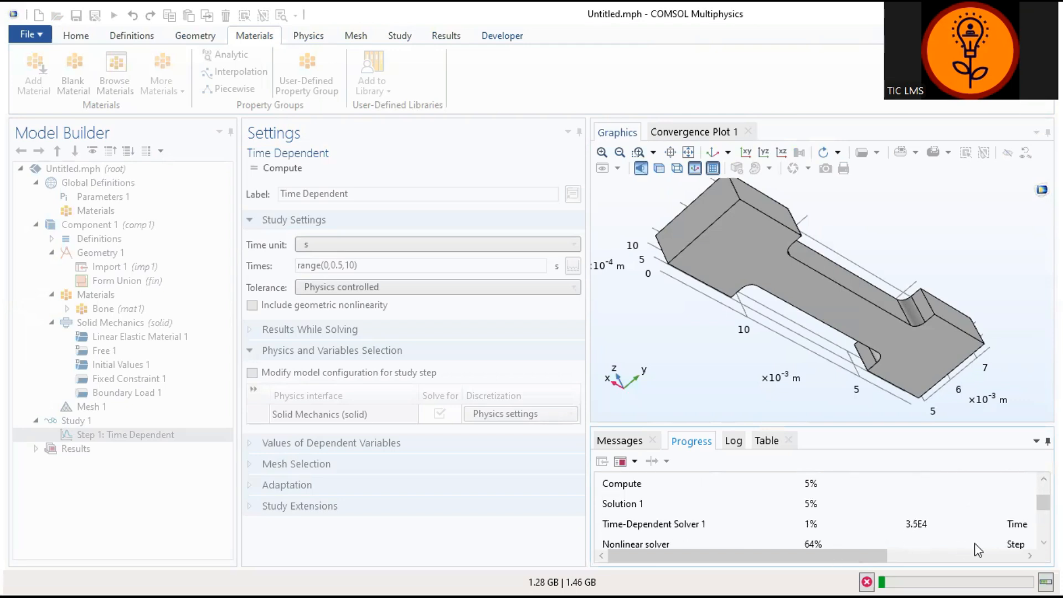
{"action": "left_click_drag", "start_coordinate": [863, 555], "coordinate": [798, 556]}
{"action": "left_click_drag", "start_coordinate": [1043, 503], "coordinate": [1043, 500]}
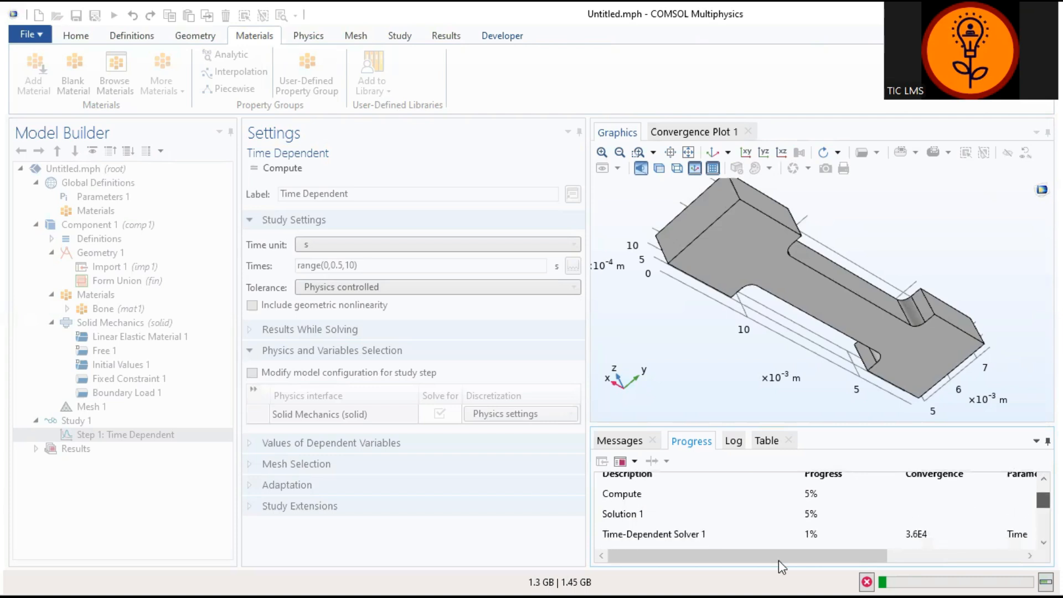
{"action": "left_click_drag", "start_coordinate": [779, 560], "coordinate": [940, 563]}
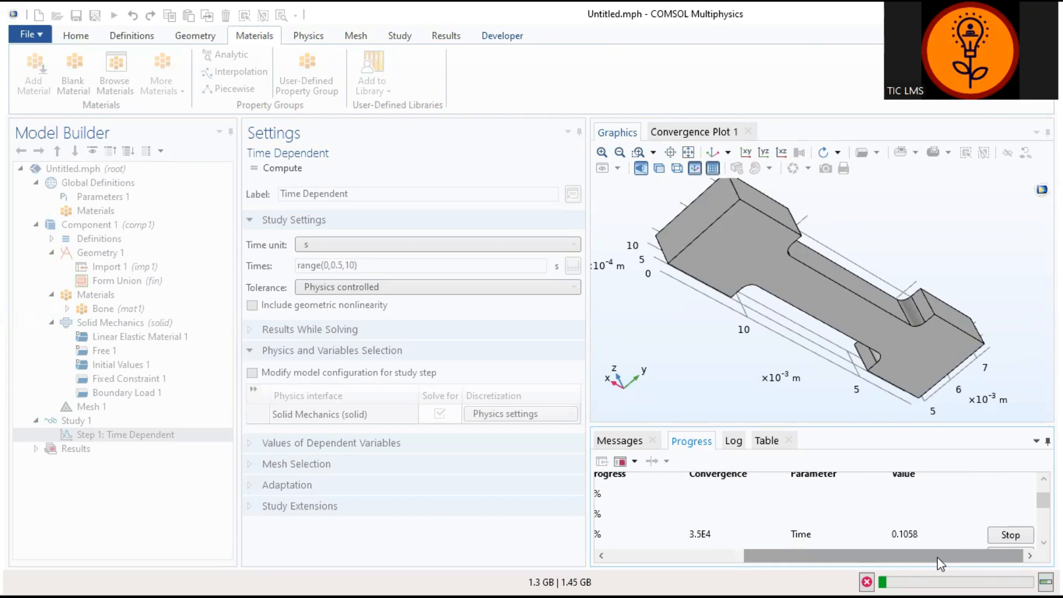
Step: Stop the Time-Dependent Solver and dismiss the resulting error message
{"action": "left_click", "coordinate": [1009, 536]}
{"action": "left_click_drag", "start_coordinate": [752, 555], "coordinate": [605, 557]}
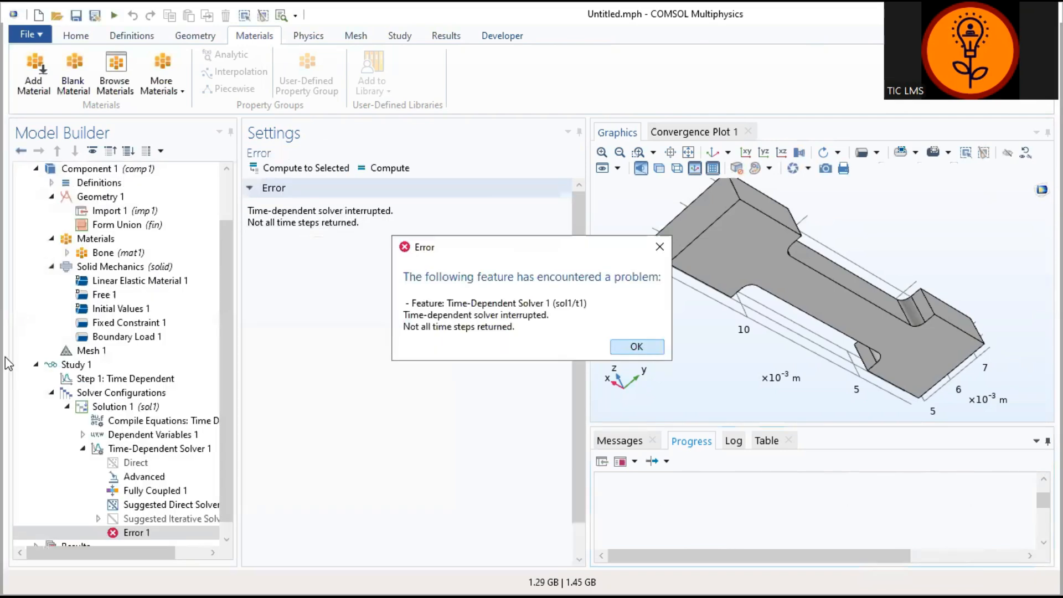
{"action": "key", "text": "Return"}
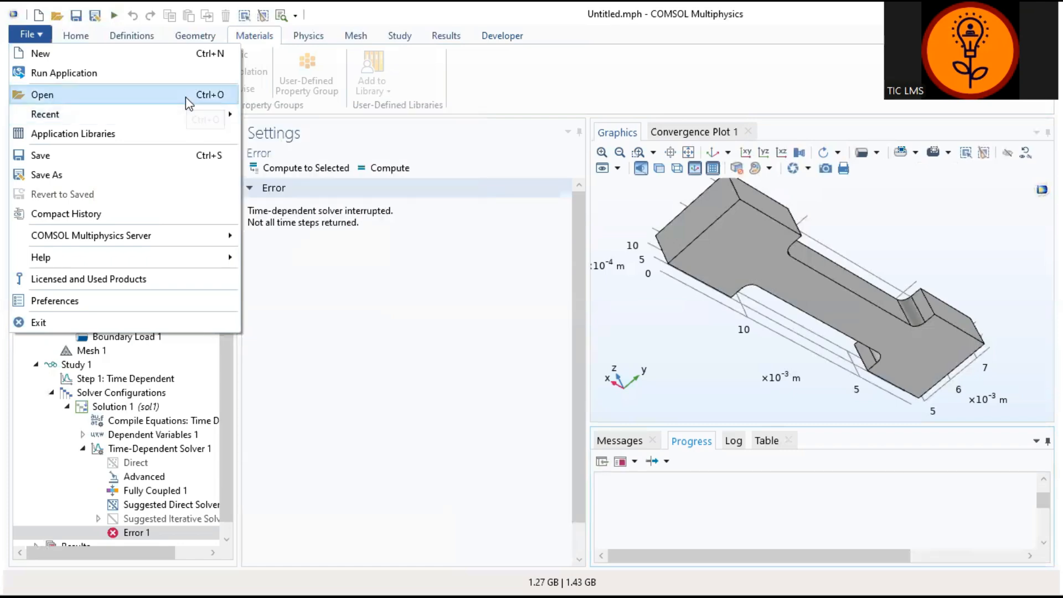
Step: Open the saved model Practice 01 Bone similation.mph from the Comsol files for class folder
{"action": "left_click", "coordinate": [185, 97]}
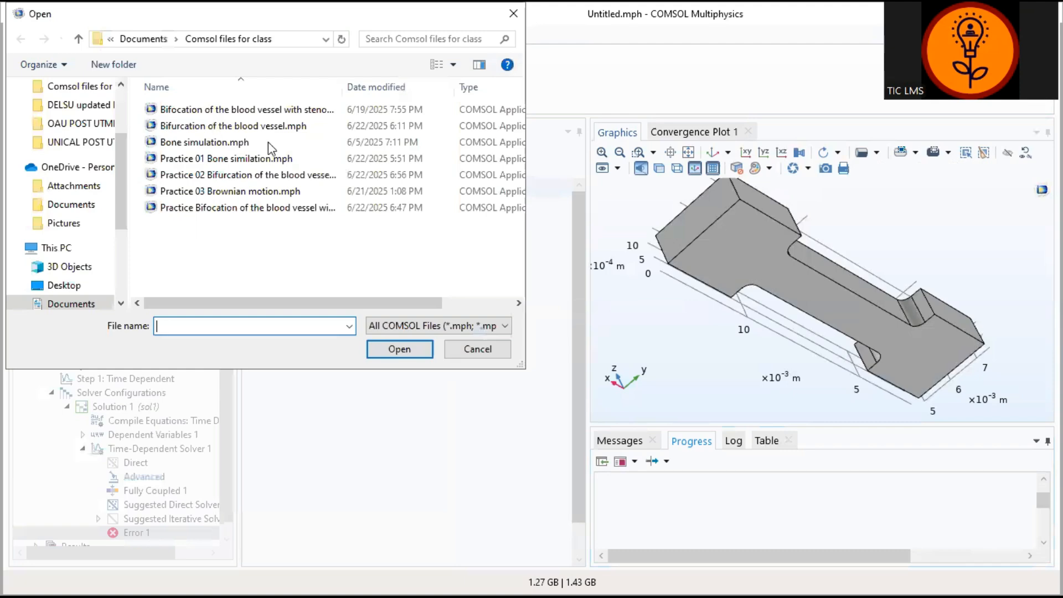
{"action": "left_click", "coordinate": [261, 165]}
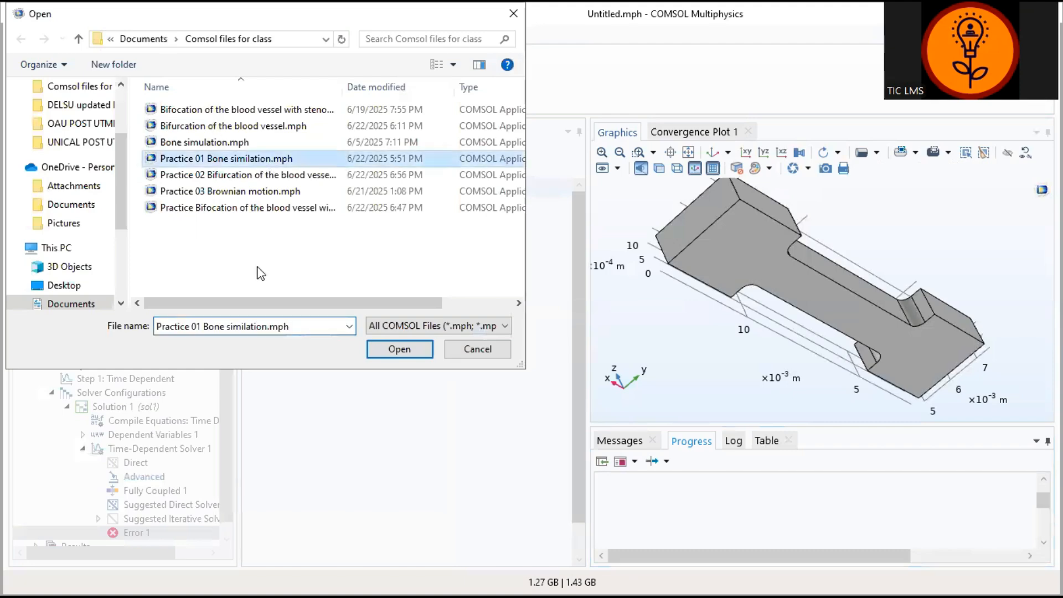
{"action": "left_click", "coordinate": [391, 350]}
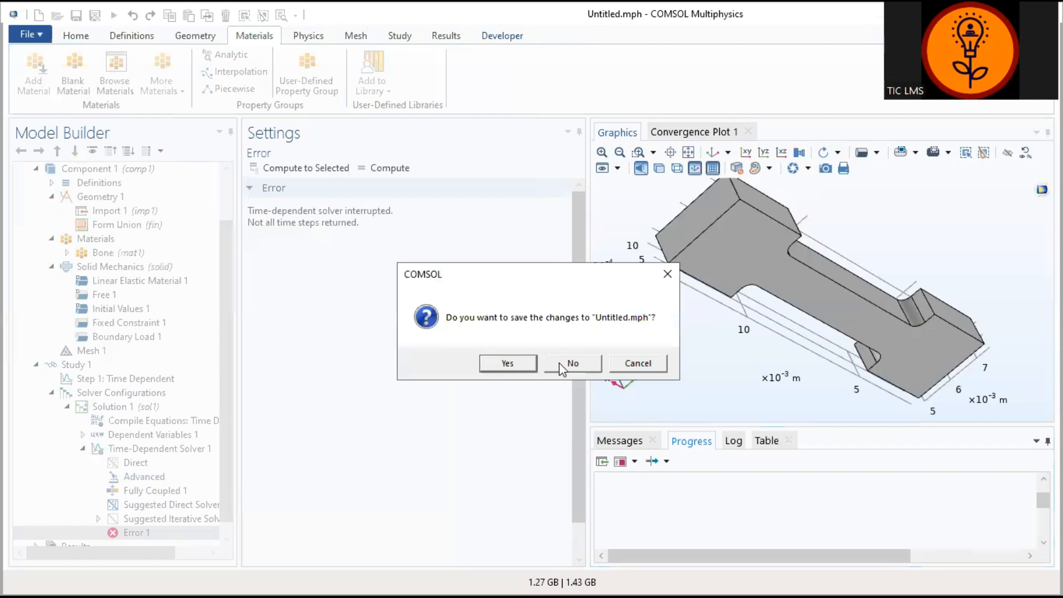
Step: Save the changes to the untitled model under the name Practice in the Comsol files for class folder
{"action": "left_click", "coordinate": [514, 364]}
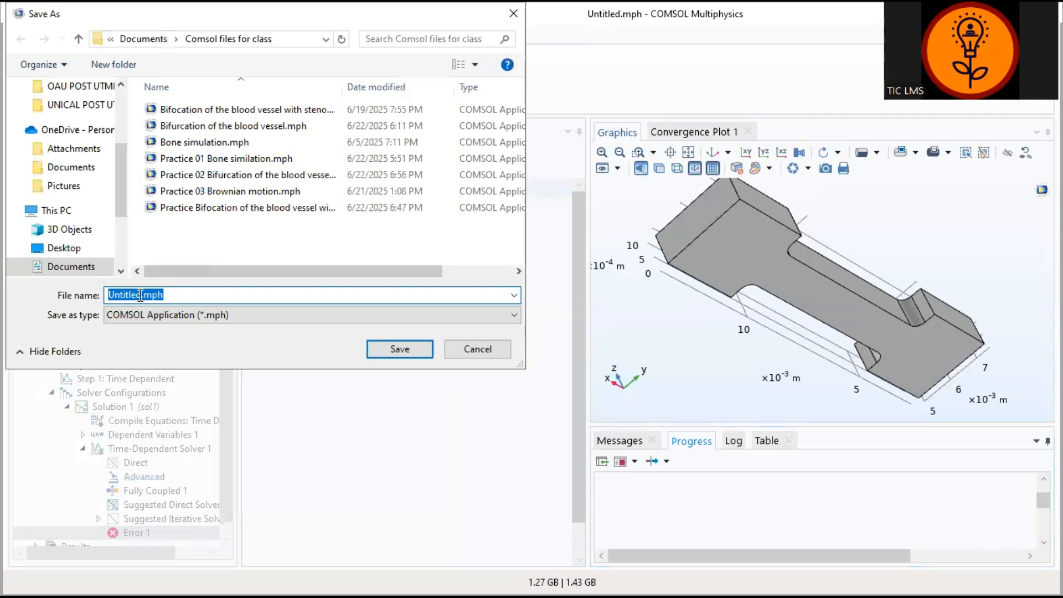
{"action": "left_click", "coordinate": [140, 295]}
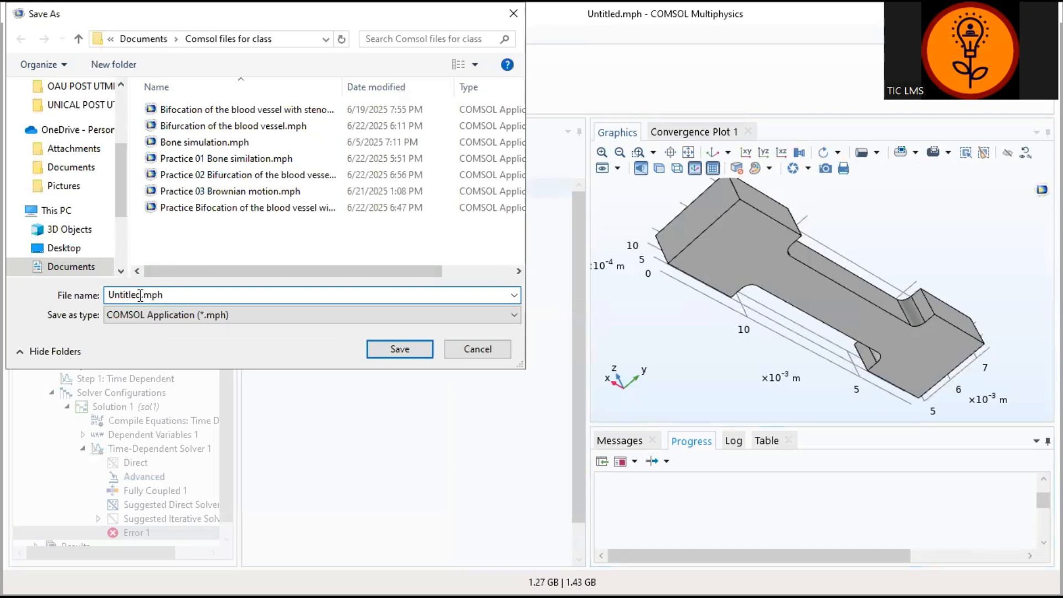
{"action": "key", "text": "BackSpace"}
{"action": "key", "text": "BackSpace"}
{"action": "key", "text": "BackSpace"}
{"action": "key", "text": "BackSpace"}
{"action": "key", "text": "BackSpace"}
{"action": "key", "text": "BackSpace"}
{"action": "key", "text": "BackSpace"}
{"action": "key", "text": "BackSpace"}
{"action": "type", "text": "Practice"}
{"action": "left_click", "coordinate": [399, 353]}
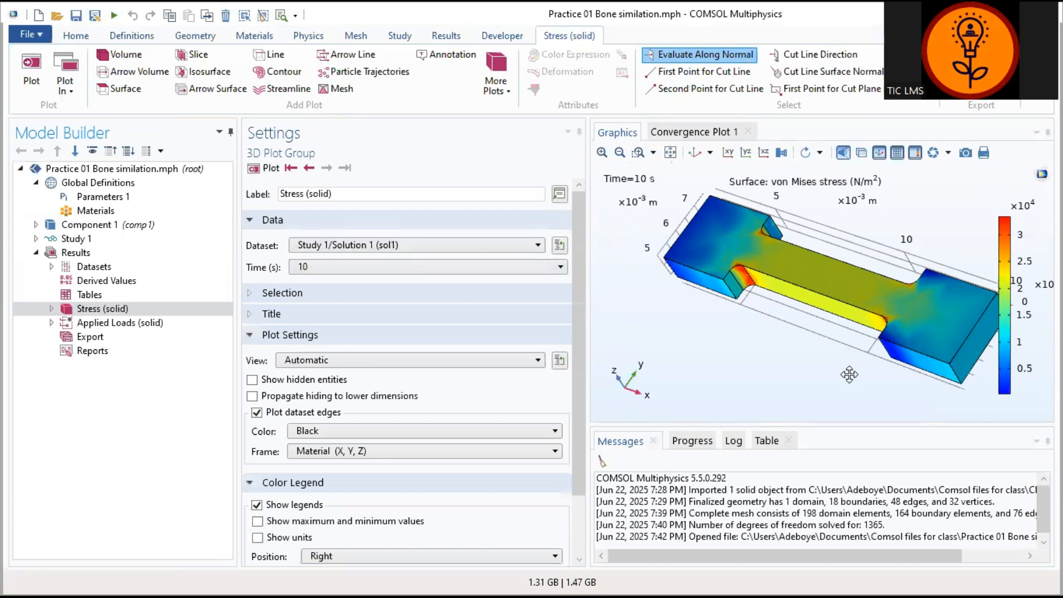
Step: Examine the specimen's von Mises stress plot at 10 s from several angles and evaluate the stress at a point on its end face
{"action": "left_click_drag", "start_coordinate": [893, 375], "coordinate": [976, 268]}
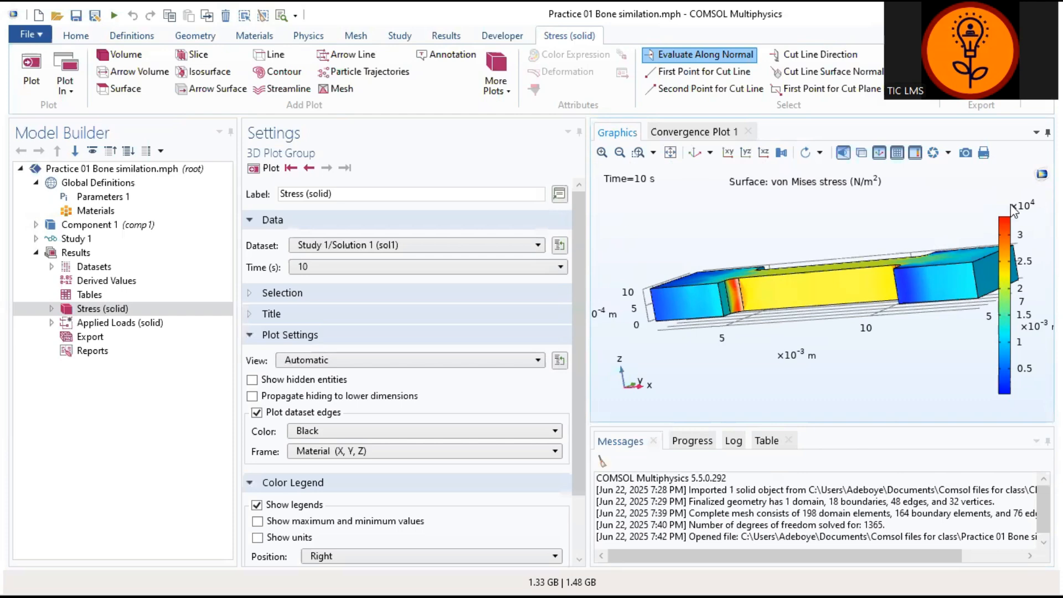
{"action": "left_click_drag", "start_coordinate": [797, 327], "coordinate": [842, 390]}
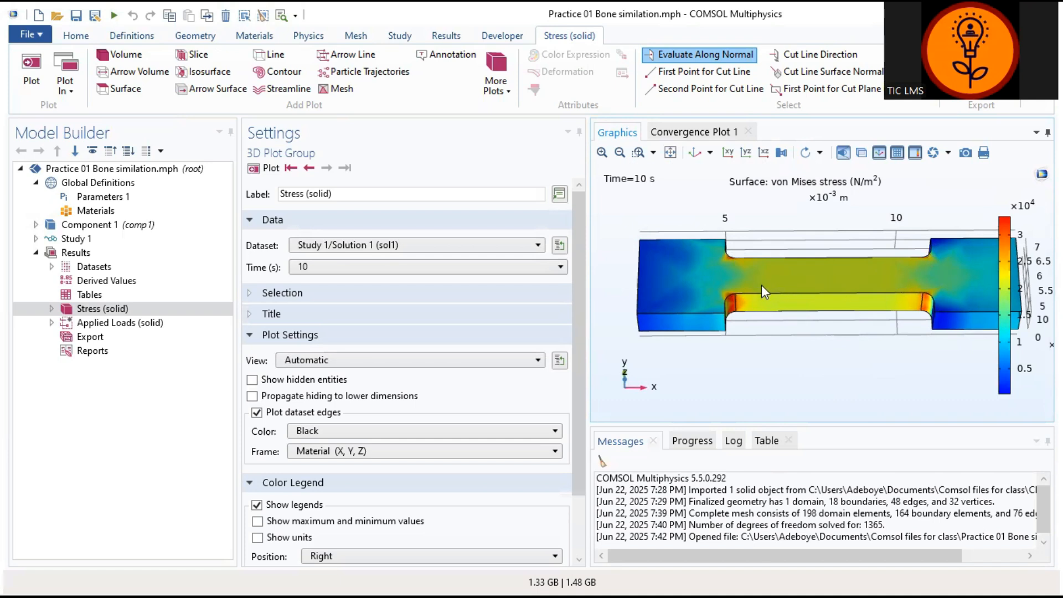
{"action": "left_click_drag", "start_coordinate": [847, 285], "coordinate": [851, 328]}
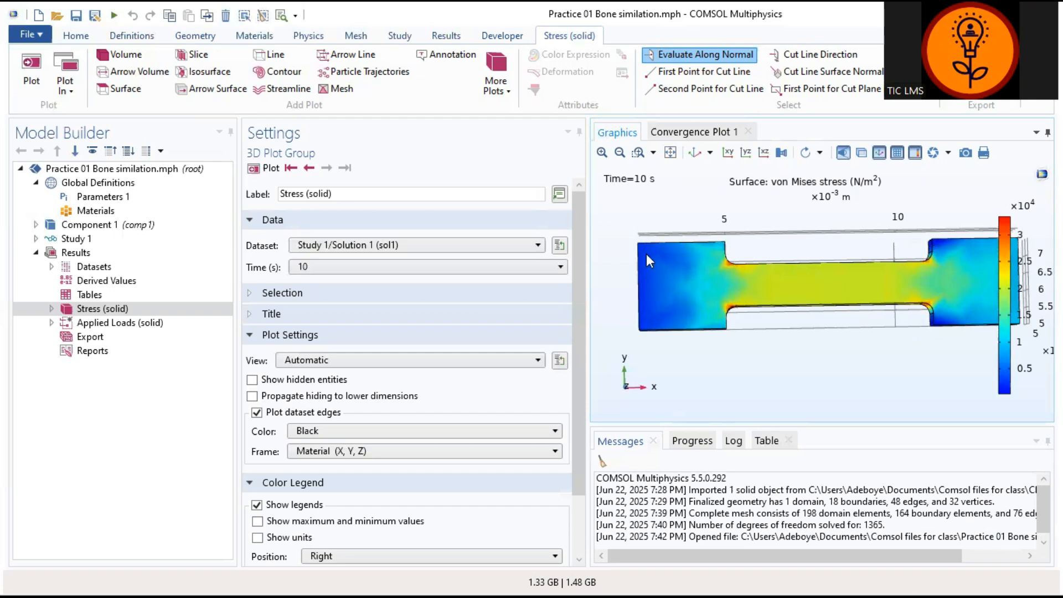
{"action": "left_click_drag", "start_coordinate": [792, 362], "coordinate": [791, 365]}
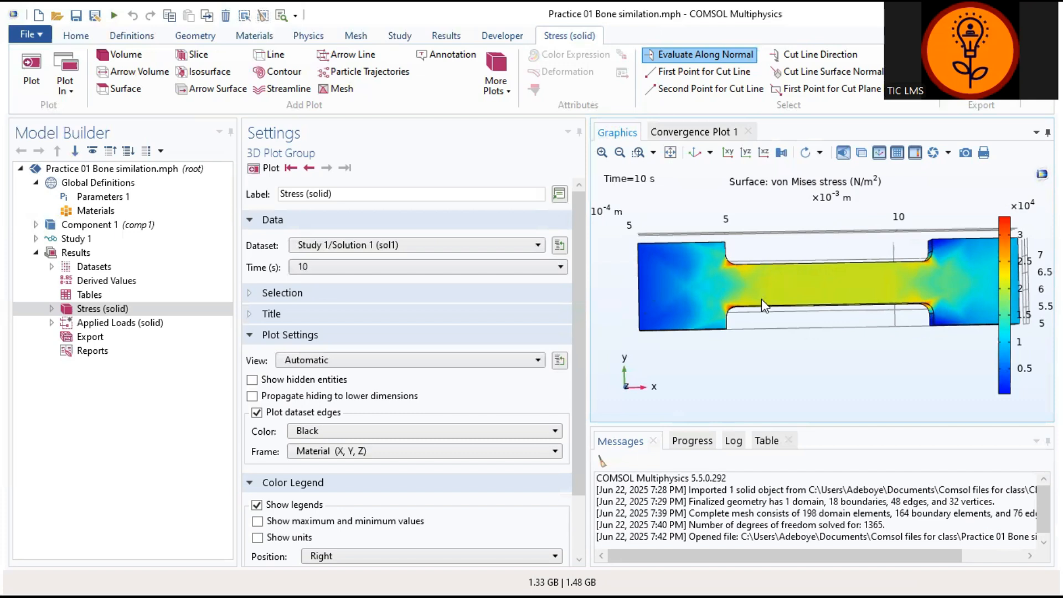
{"action": "left_click_drag", "start_coordinate": [655, 293], "coordinate": [698, 305]}
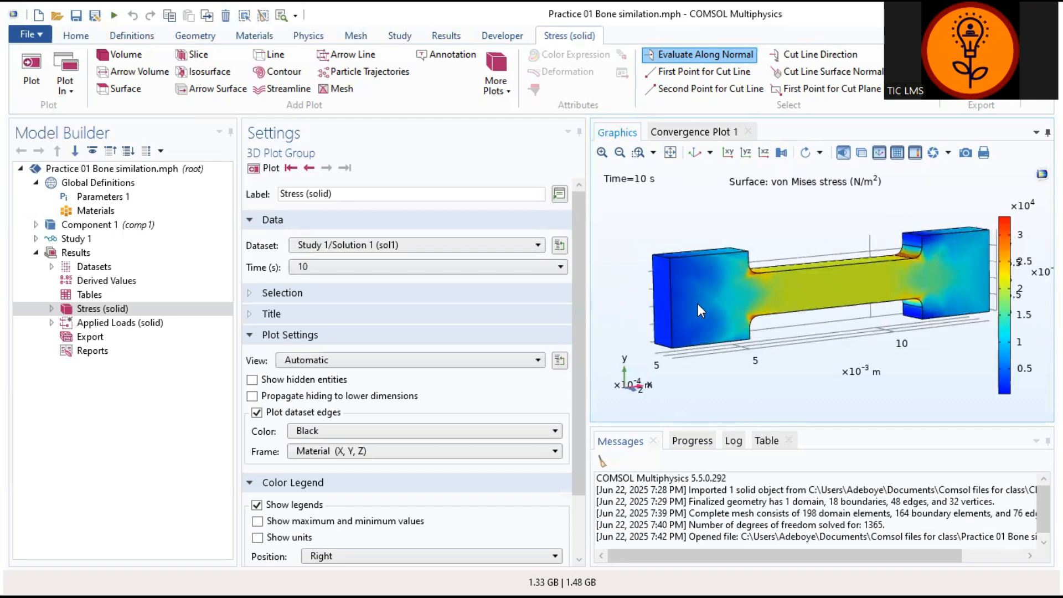
{"action": "left_click", "coordinate": [660, 307]}
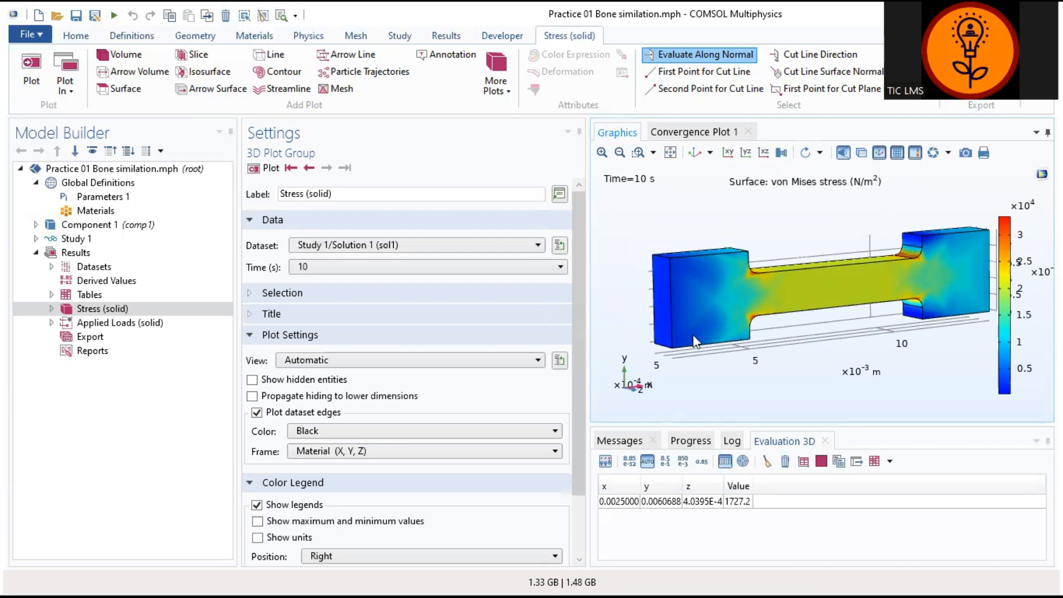
{"action": "left_click_drag", "start_coordinate": [693, 335], "coordinate": [611, 356]}
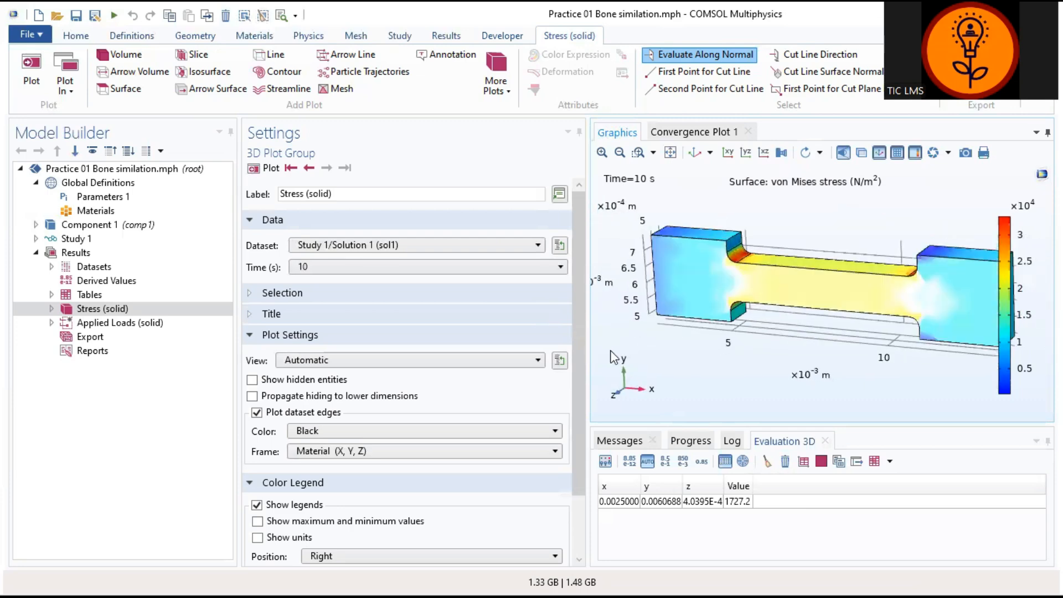